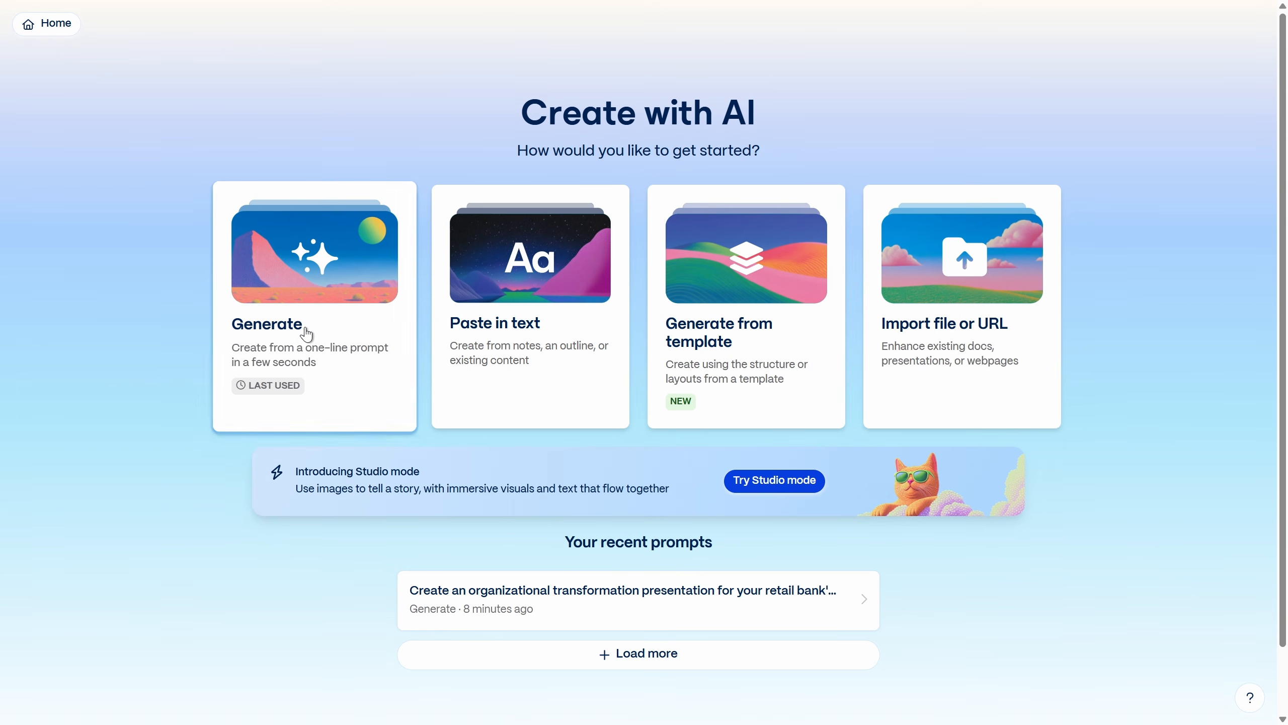
Step: Start generating a presentation from a prompt, keeping the Classic card design mode and setting the card size to Traditional 16:9
{"action": "left_click", "coordinate": [306, 334]}
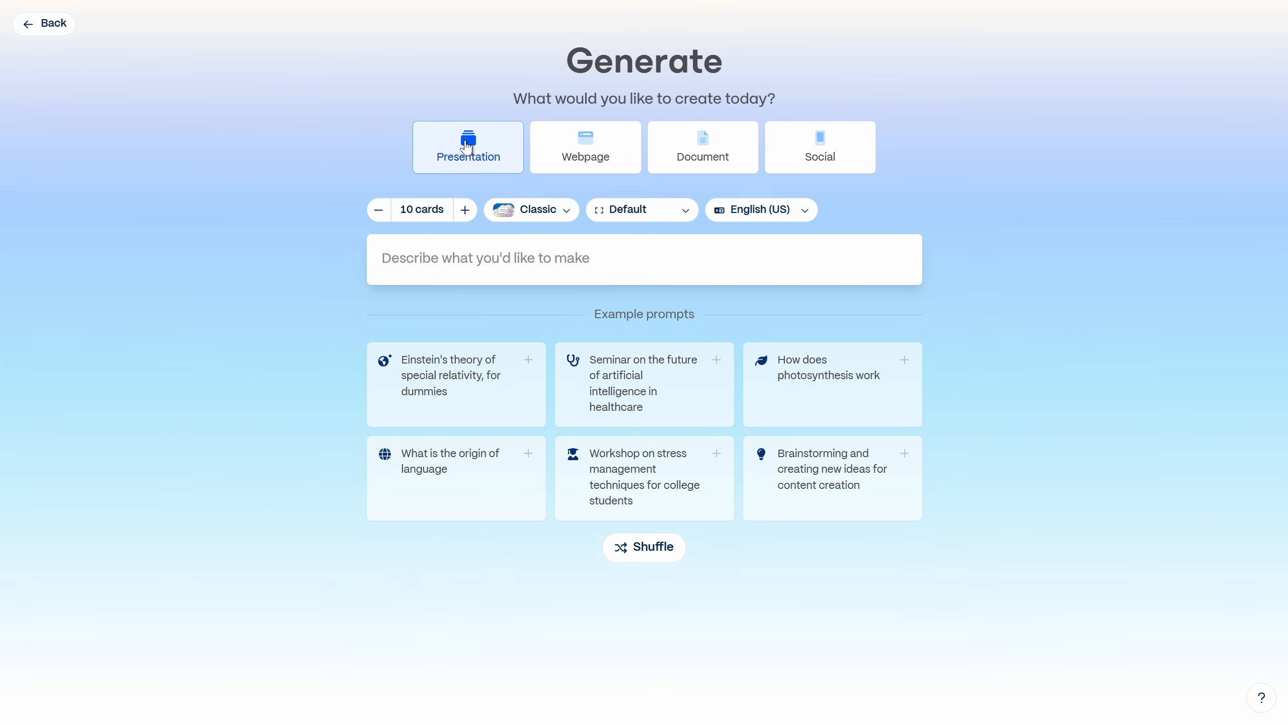
{"action": "left_click", "coordinate": [547, 216]}
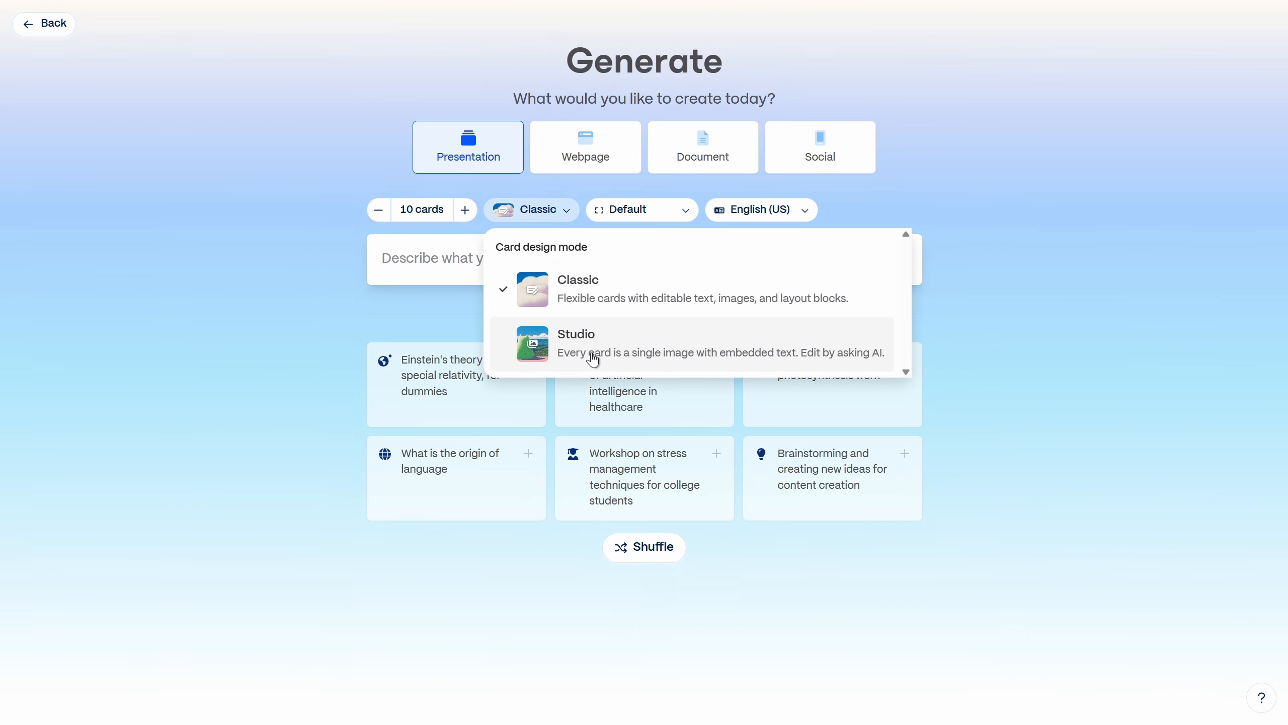
{"action": "left_click", "coordinate": [588, 300]}
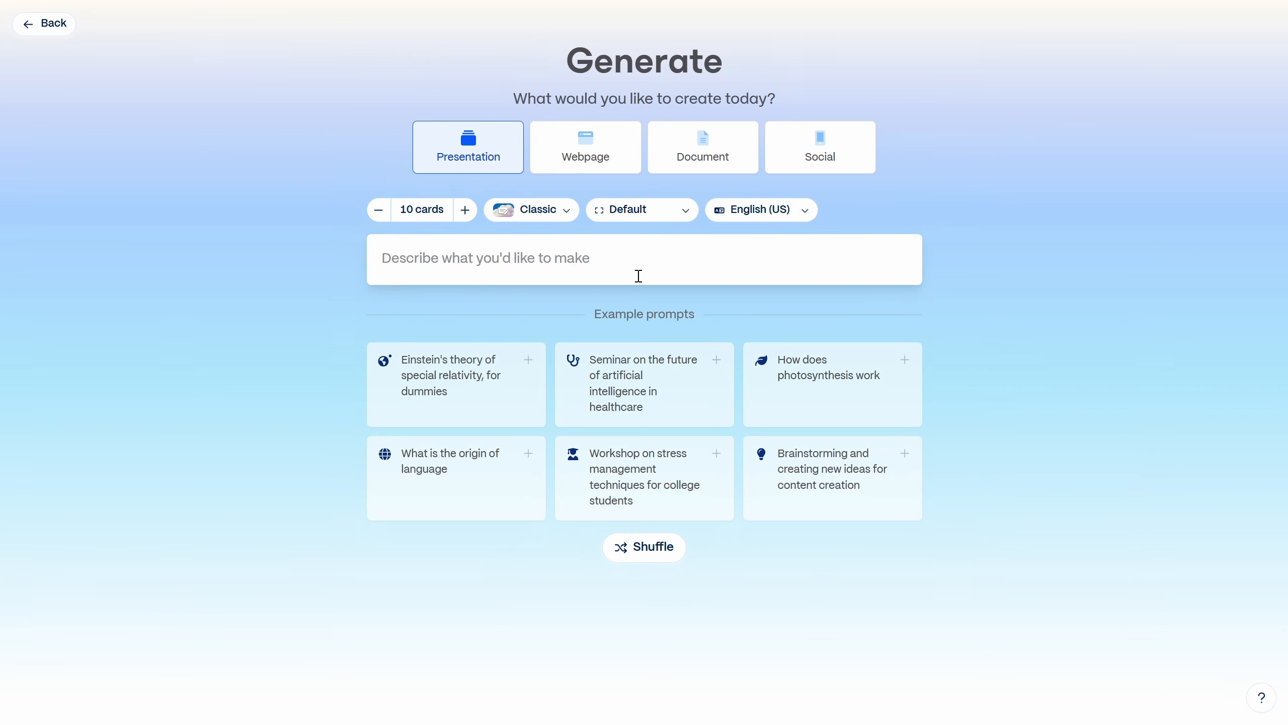
{"action": "left_click", "coordinate": [662, 216]}
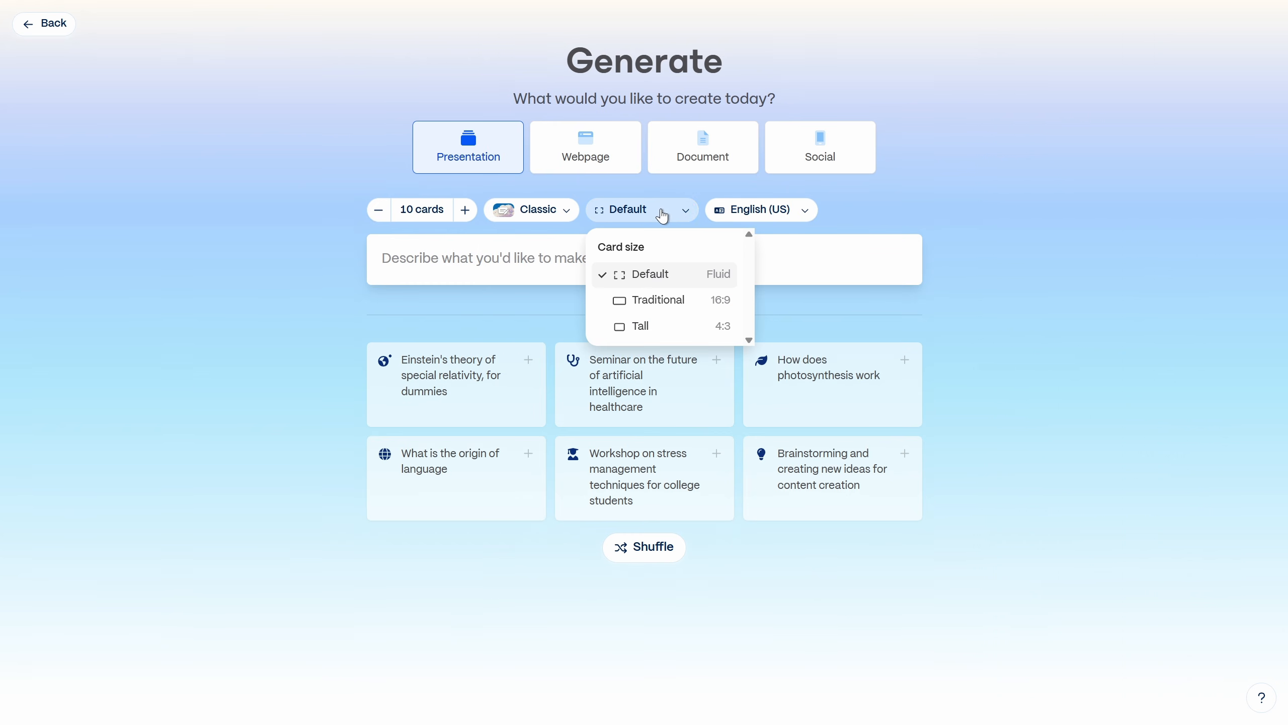
{"action": "left_click", "coordinate": [667, 304]}
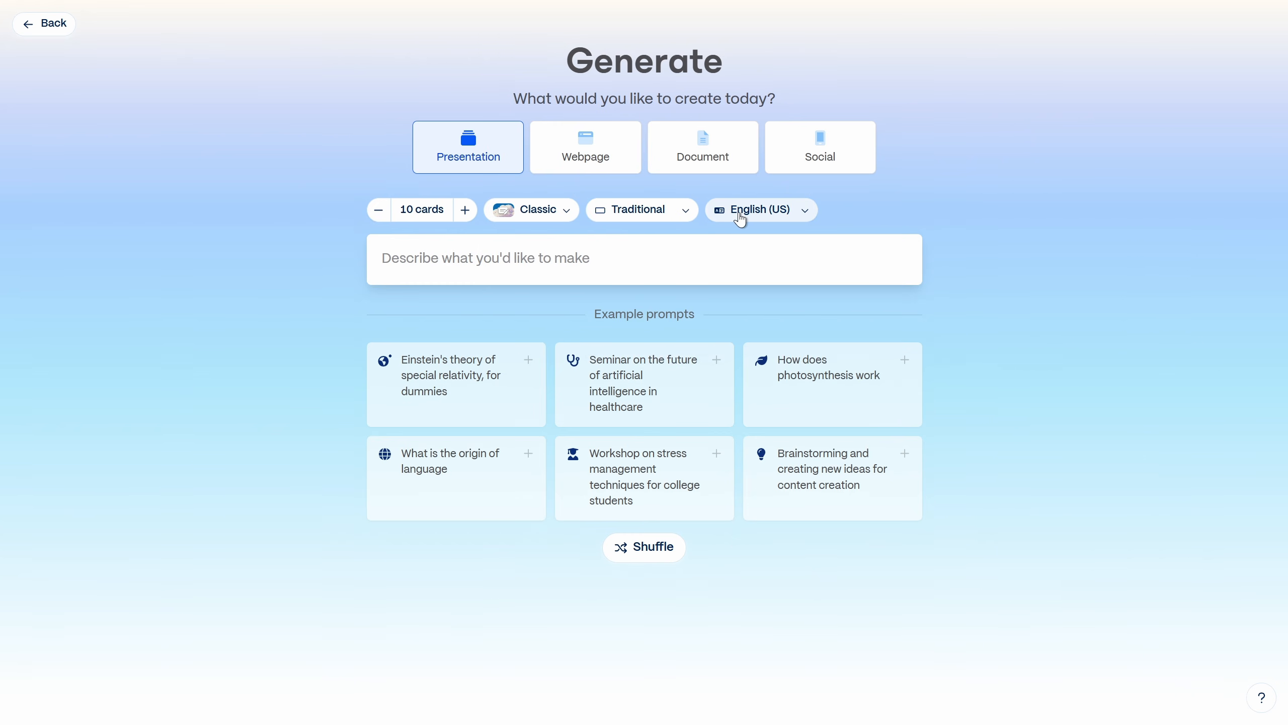
{"action": "left_click", "coordinate": [453, 256]}
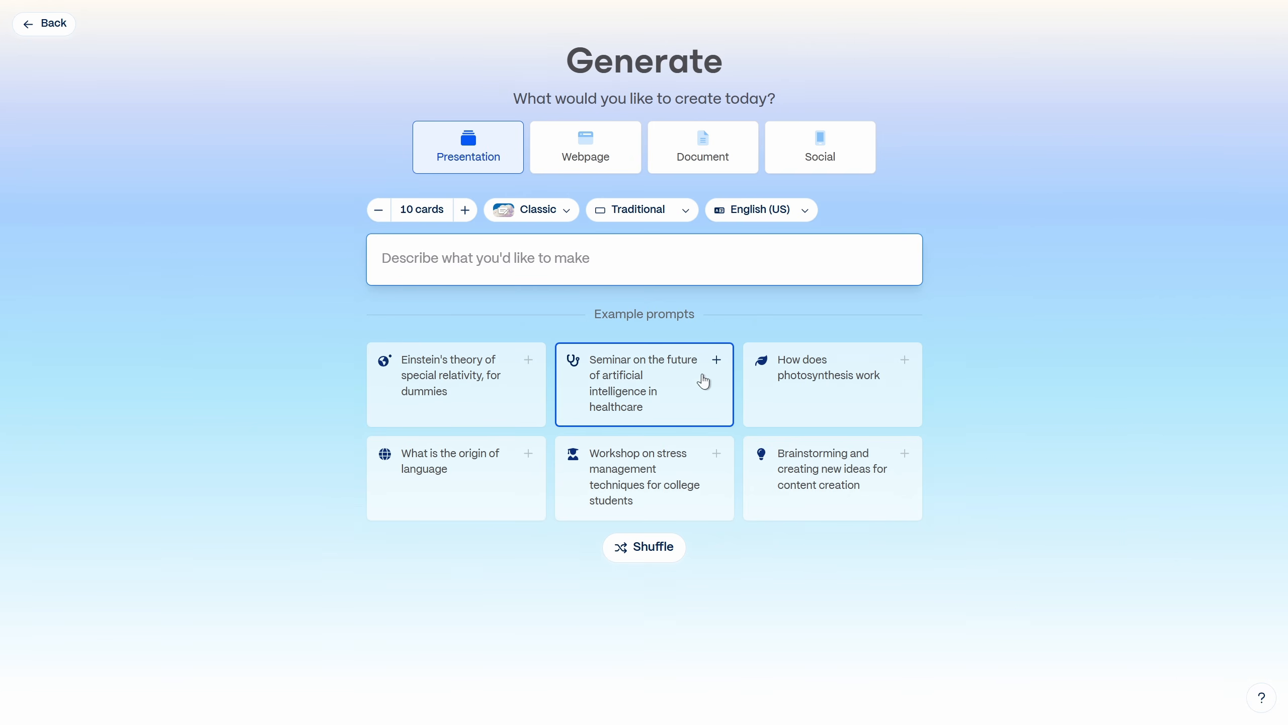
Step: Switch to the Gamma prompt library page and filter the prompts to those for consultants
{"action": "key", "text": "ctrl+super+Right"}
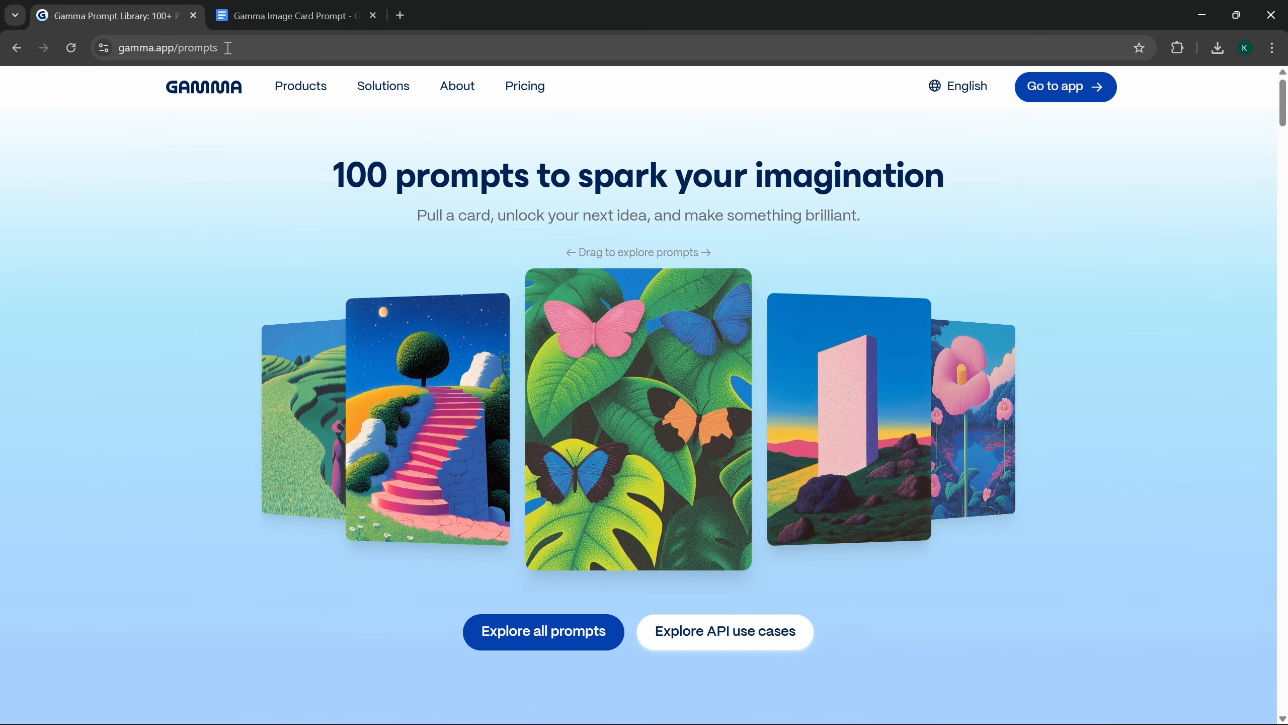
{"action": "scroll", "coordinate": [766, 437], "scroll_direction": "down", "scroll_amount": 10}
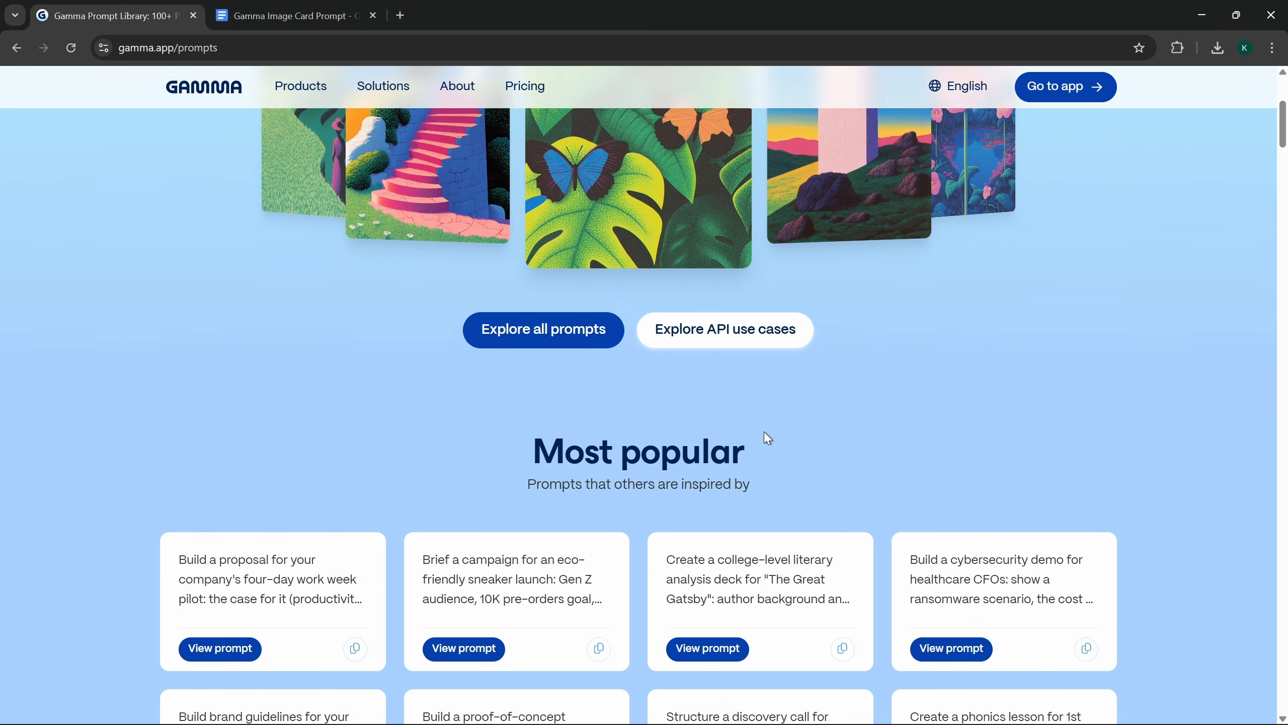
{"action": "scroll", "coordinate": [767, 445], "scroll_direction": "down", "scroll_amount": 20}
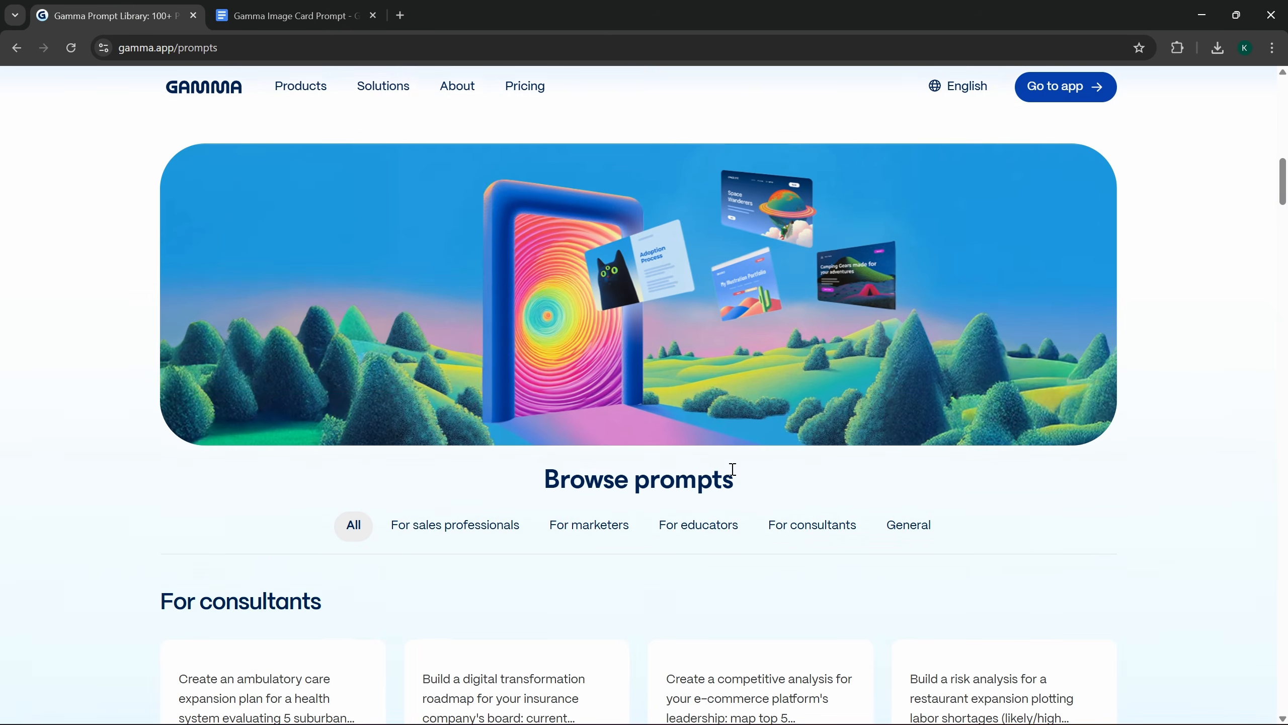
{"action": "scroll", "coordinate": [727, 480], "scroll_direction": "down", "scroll_amount": 1}
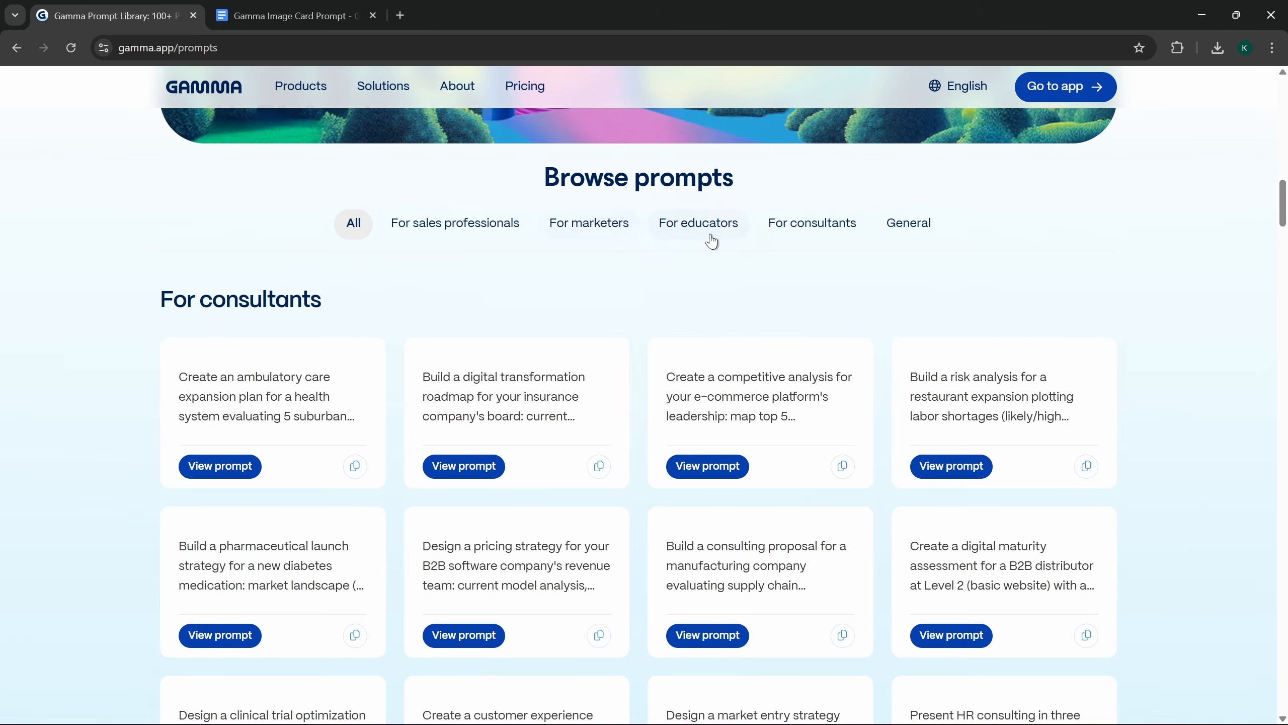
{"action": "left_click", "coordinate": [813, 231]}
Step: View the prompt about an organizational transformation presentation for a retail bank's executives and copy its text
{"action": "scroll", "coordinate": [651, 319], "scroll_direction": "down", "scroll_amount": 1}
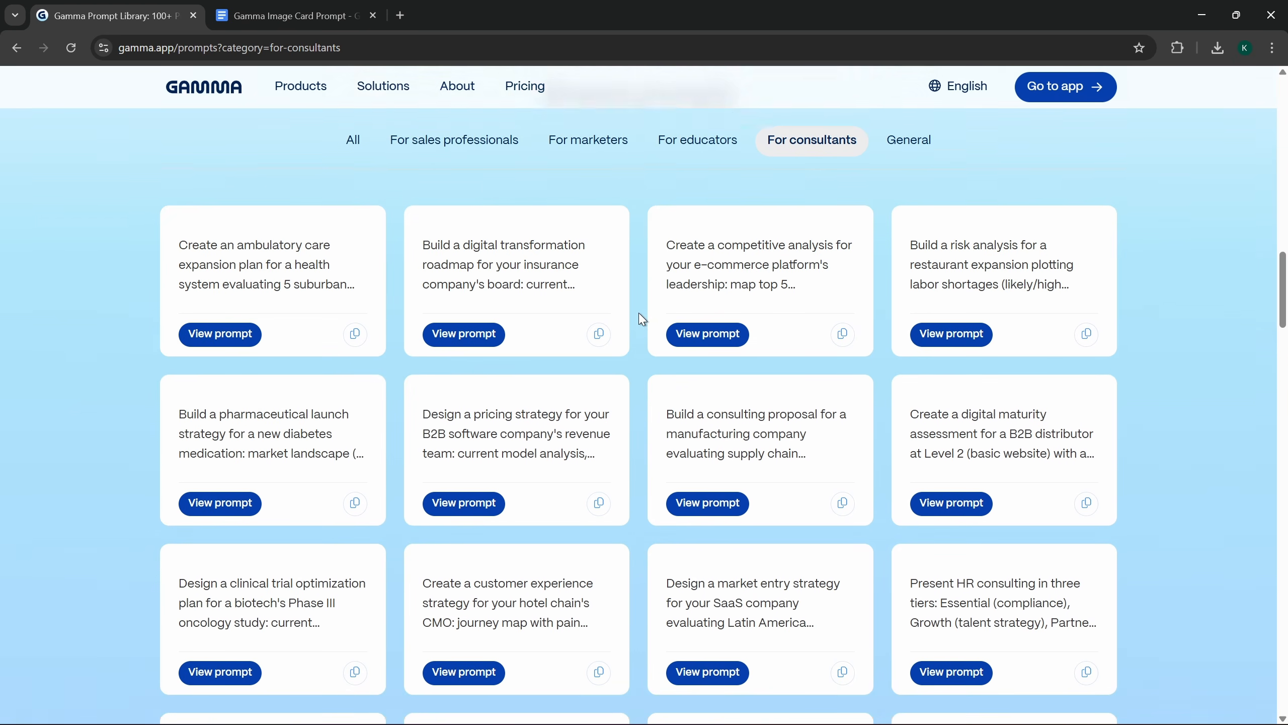
{"action": "scroll", "coordinate": [642, 318], "scroll_direction": "down", "scroll_amount": 5}
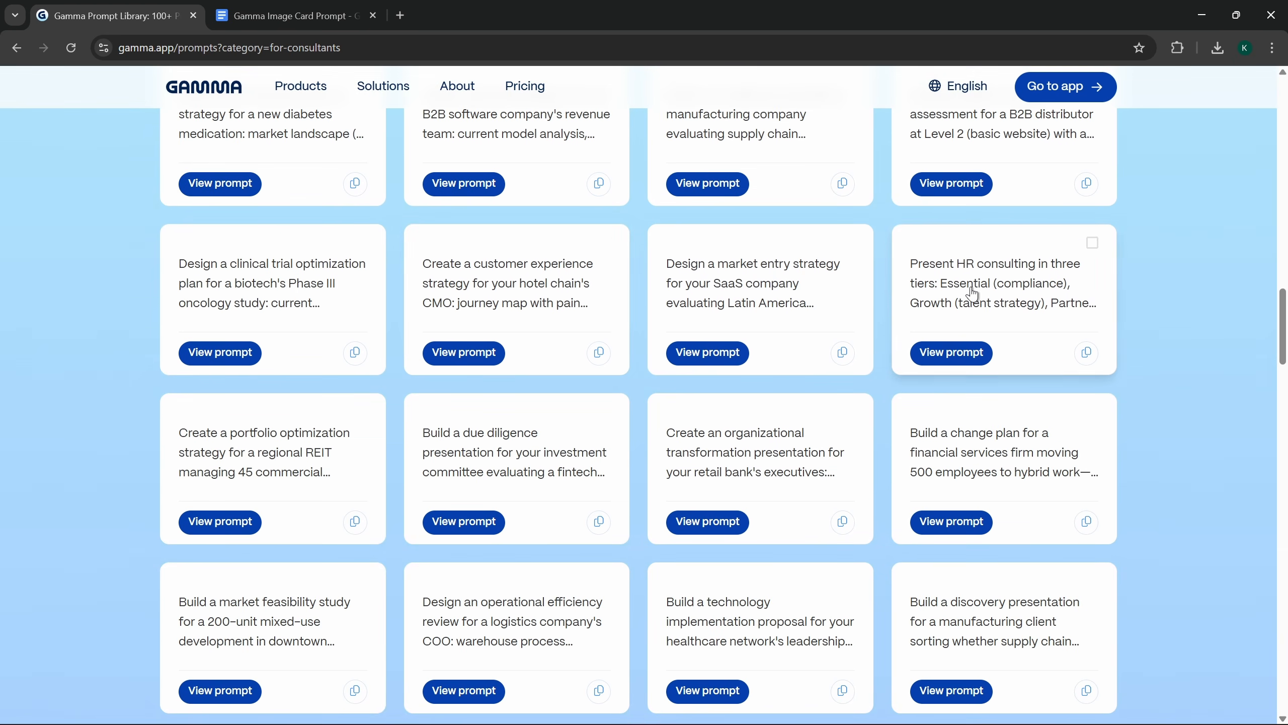
{"action": "scroll", "coordinate": [862, 310], "scroll_direction": "down", "scroll_amount": 4}
{"action": "scroll", "coordinate": [773, 329], "scroll_direction": "up", "scroll_amount": 3}
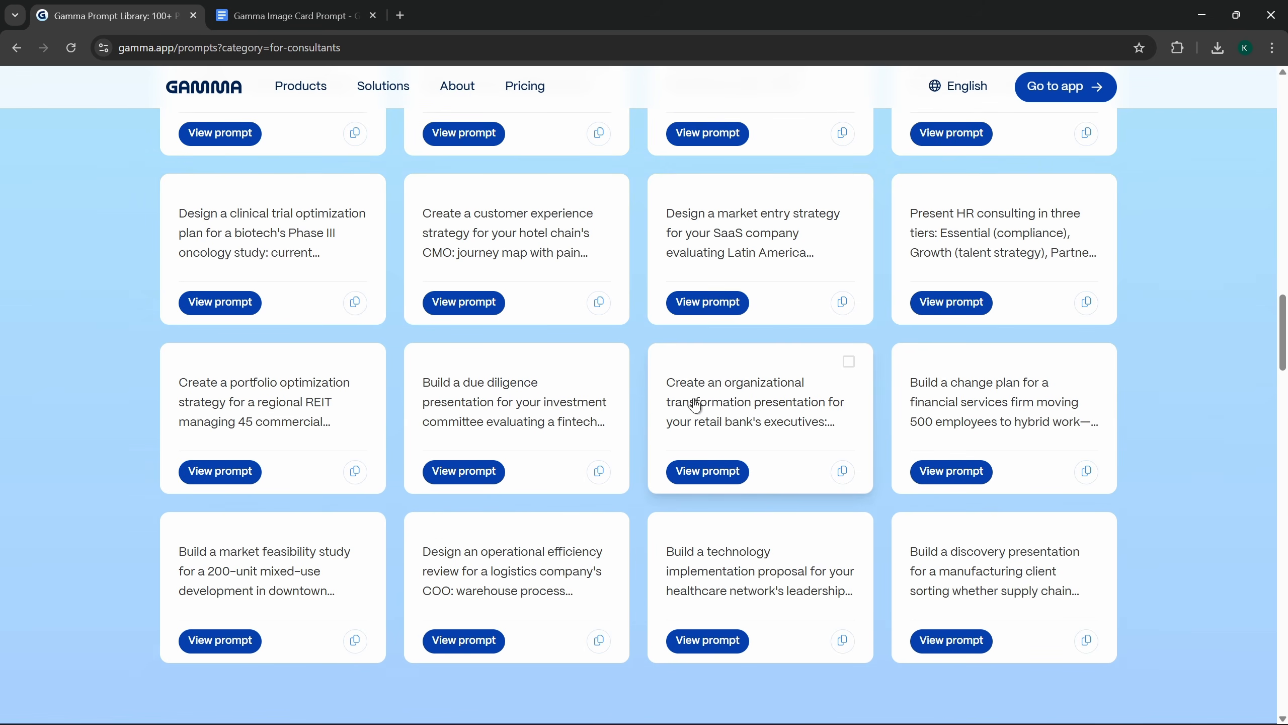
{"action": "left_click", "coordinate": [709, 472]}
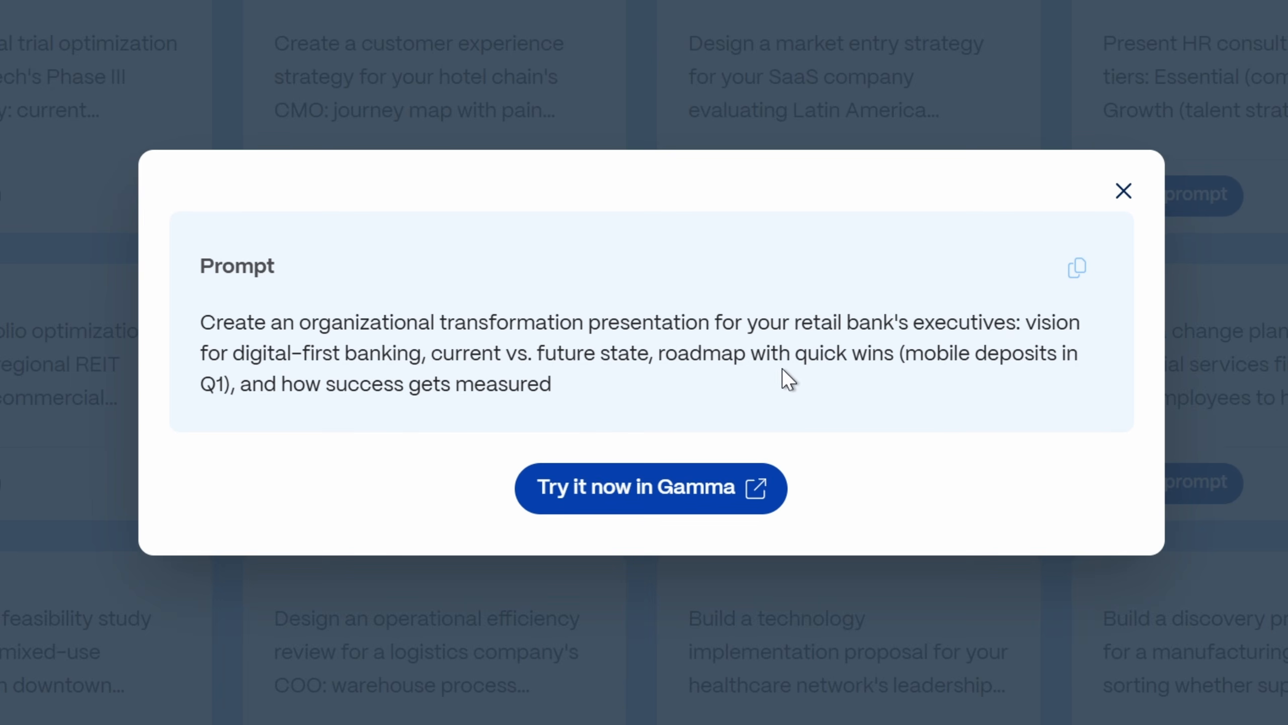
{"action": "left_click", "coordinate": [1076, 274]}
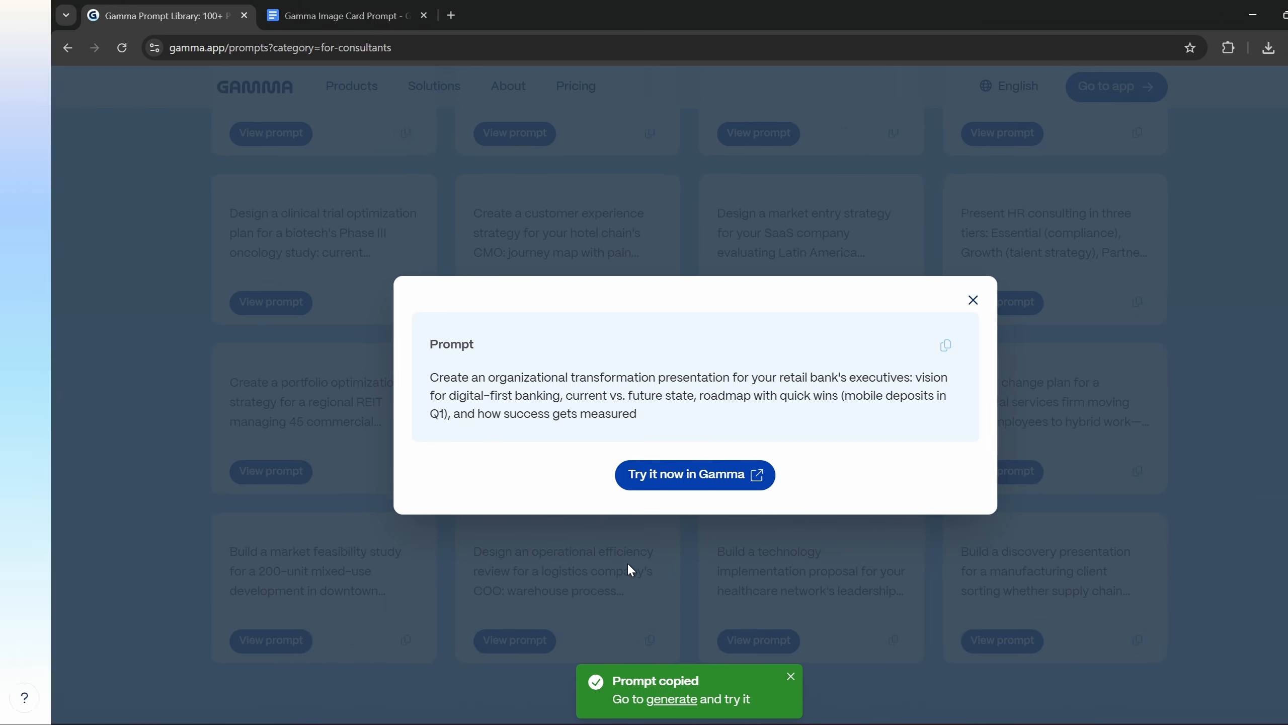
Step: Return to the generation page, paste the copied prompt as the presentation description and generate the outline
{"action": "key", "text": "ctrl+super+Left"}
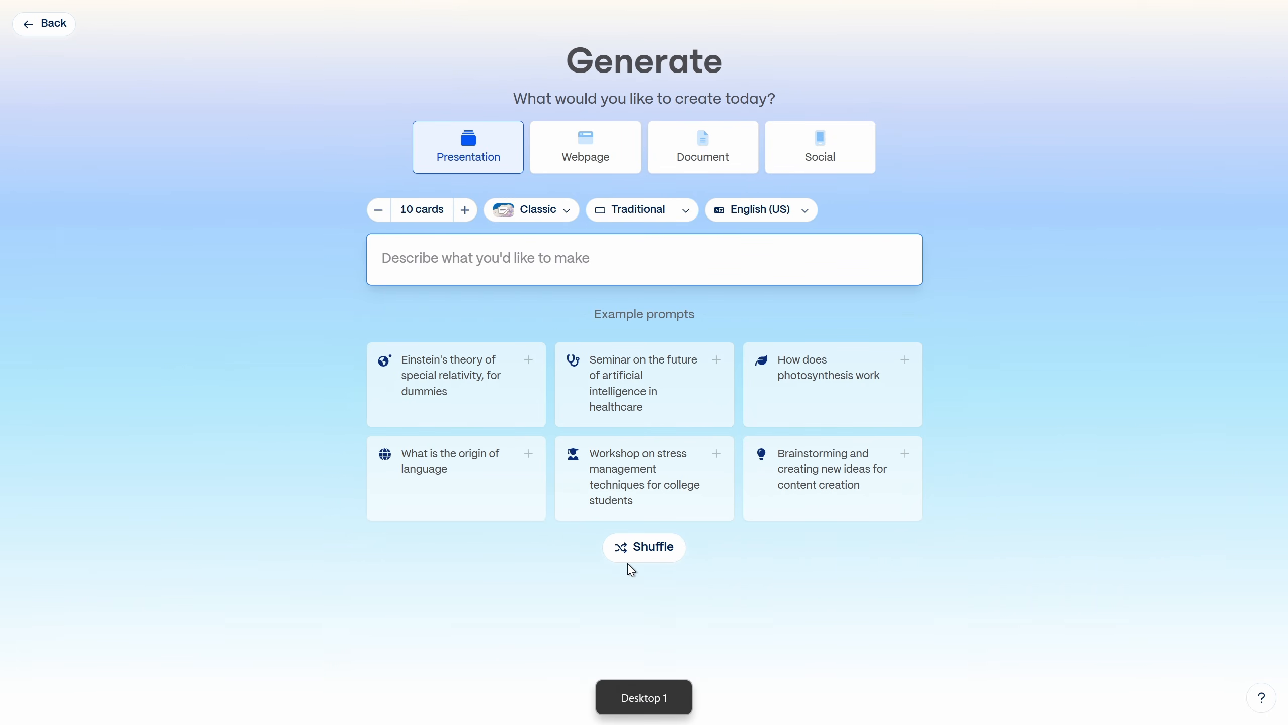
{"action": "right_click", "coordinate": [424, 259]}
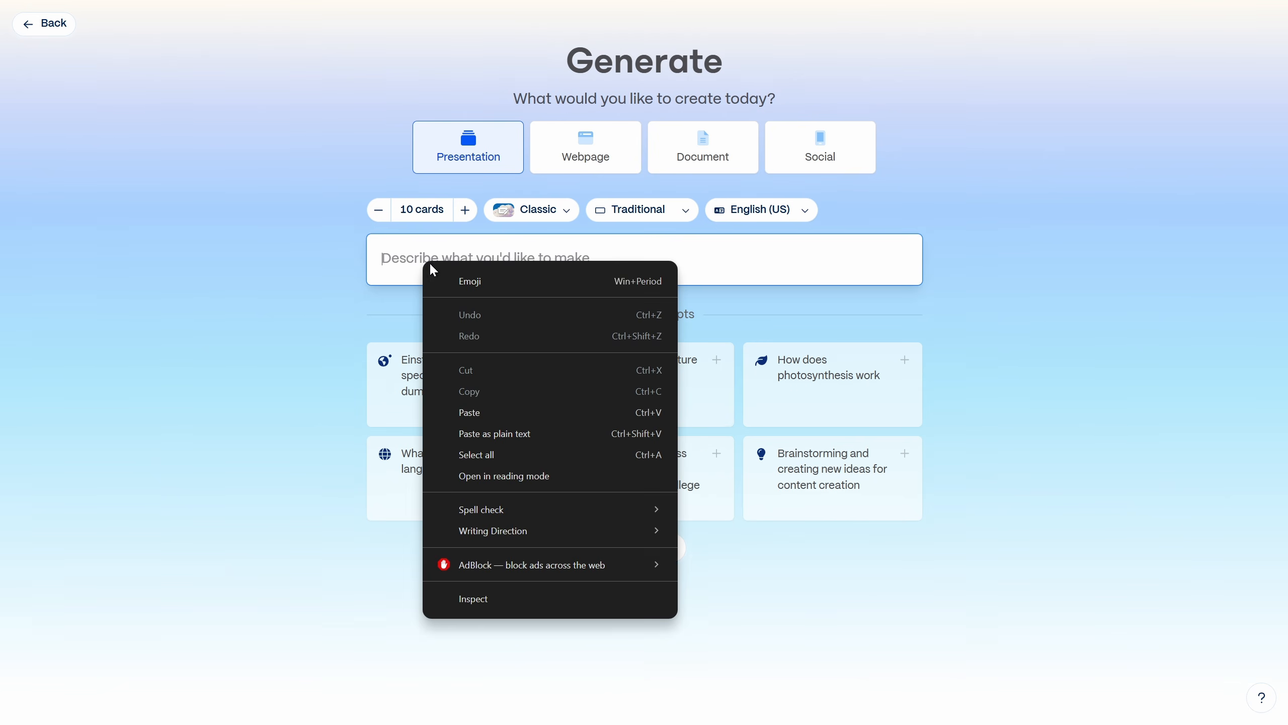
{"action": "left_click", "coordinate": [475, 412]}
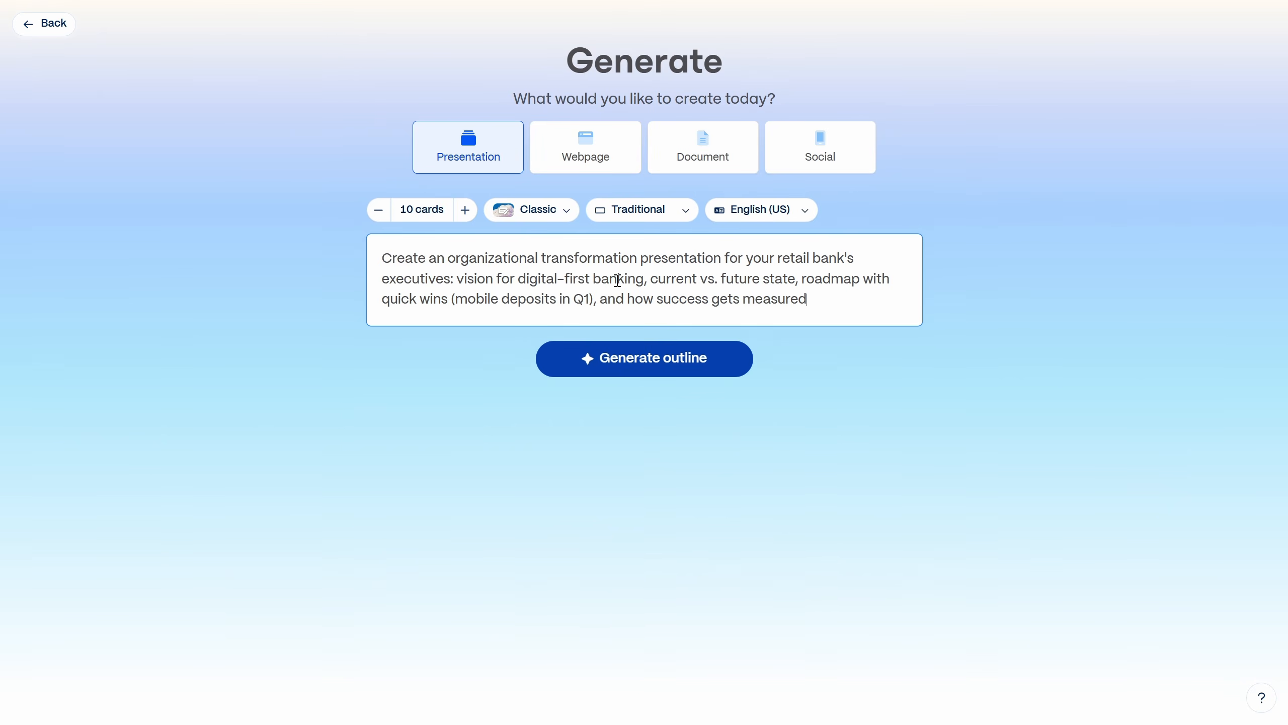
{"action": "left_click", "coordinate": [730, 361]}
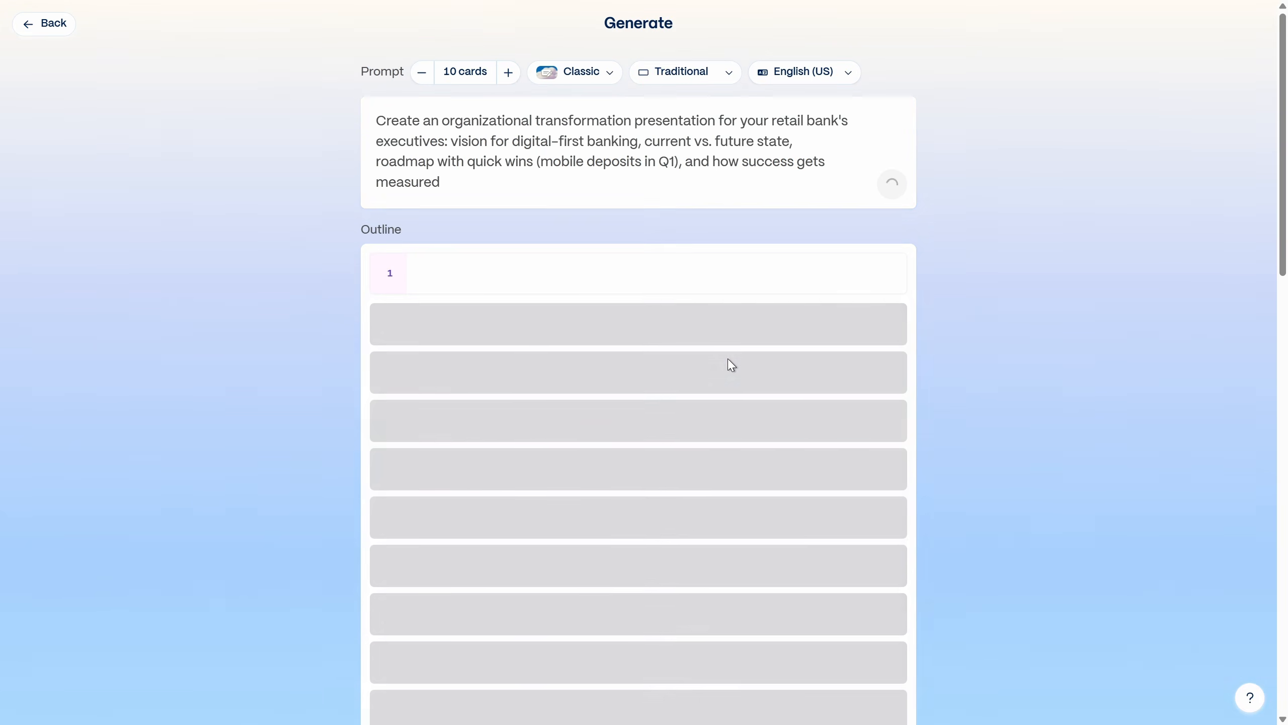
{"action": "scroll", "coordinate": [974, 362], "scroll_direction": "down", "scroll_amount": 3}
{"action": "scroll", "coordinate": [974, 362], "scroll_direction": "up", "scroll_amount": 1}
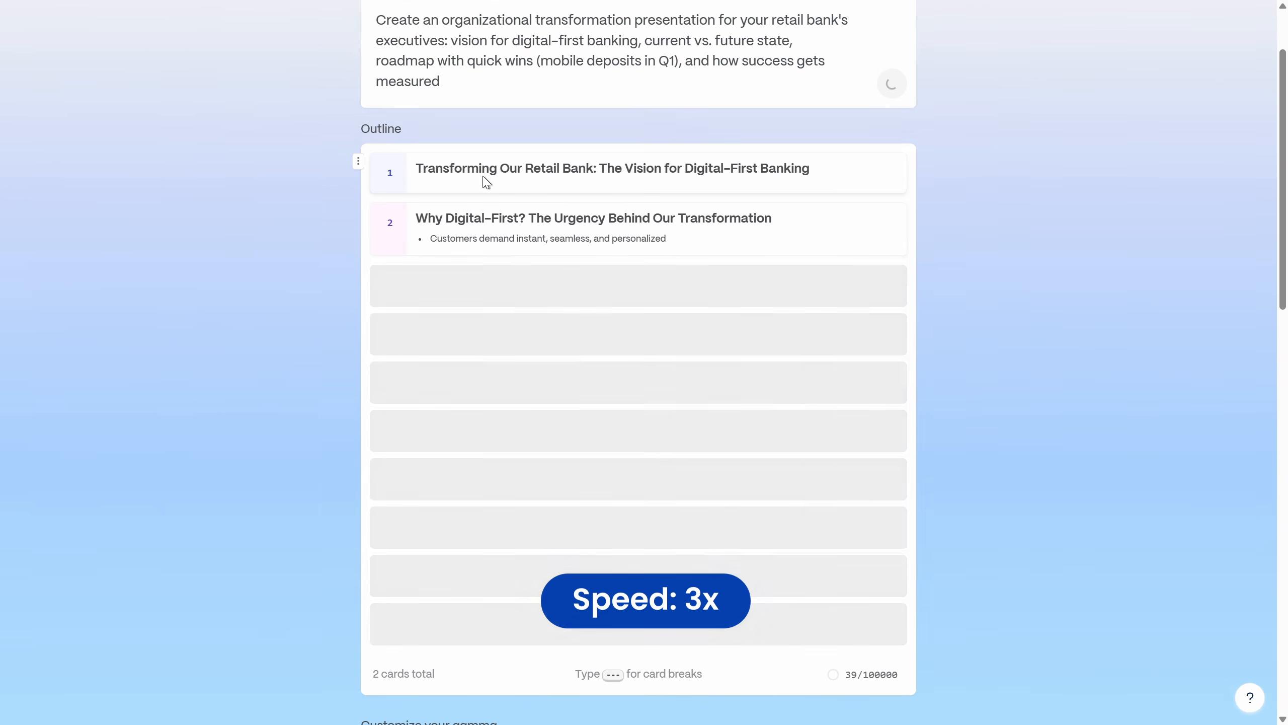
Step: Try moving the Quick Win Spotlight card up to fourth place in the outline and return it to sixth place
{"action": "scroll", "coordinate": [996, 310], "scroll_direction": "down", "scroll_amount": 10}
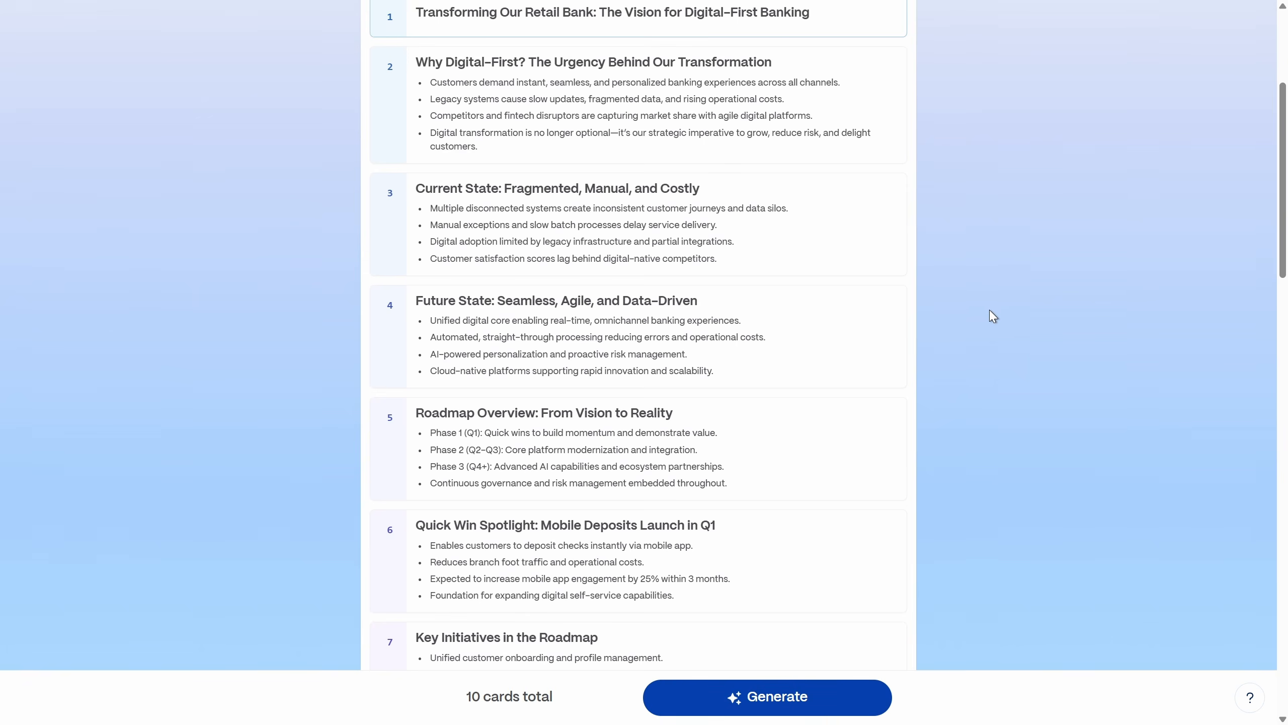
{"action": "scroll", "coordinate": [984, 312], "scroll_direction": "up", "scroll_amount": 1}
{"action": "mouse_move", "coordinate": [401, 500]}
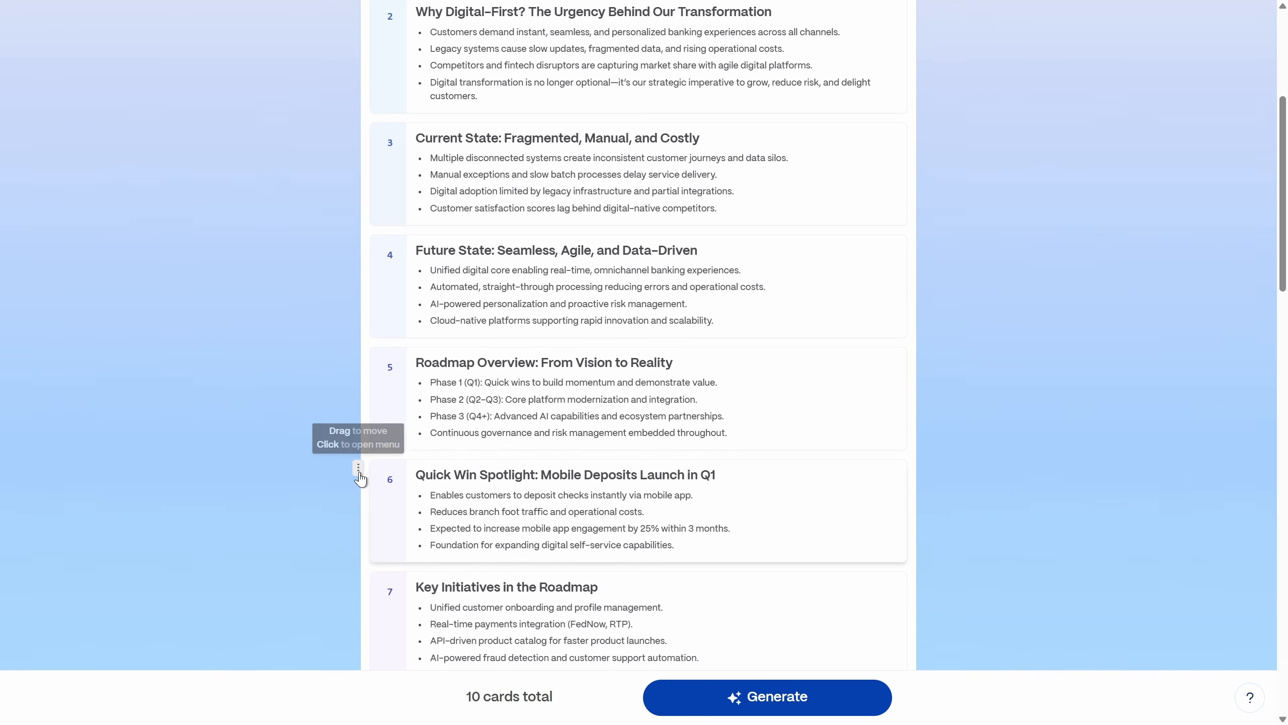
{"action": "left_click_drag", "start_coordinate": [359, 468], "coordinate": [368, 343]}
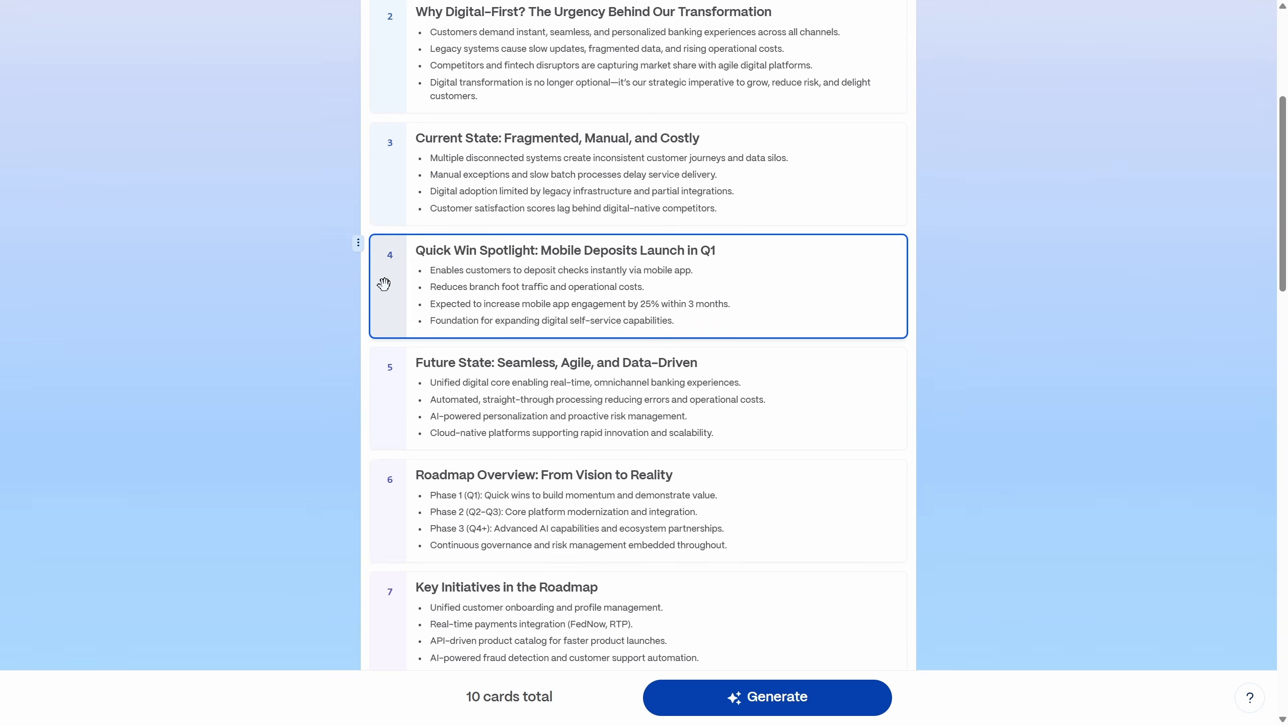
{"action": "left_click_drag", "start_coordinate": [359, 248], "coordinate": [383, 569]}
Step: Choose Nano Banana Pro as the AI image model in the visuals settings
{"action": "scroll", "coordinate": [1018, 357], "scroll_direction": "down", "scroll_amount": 5}
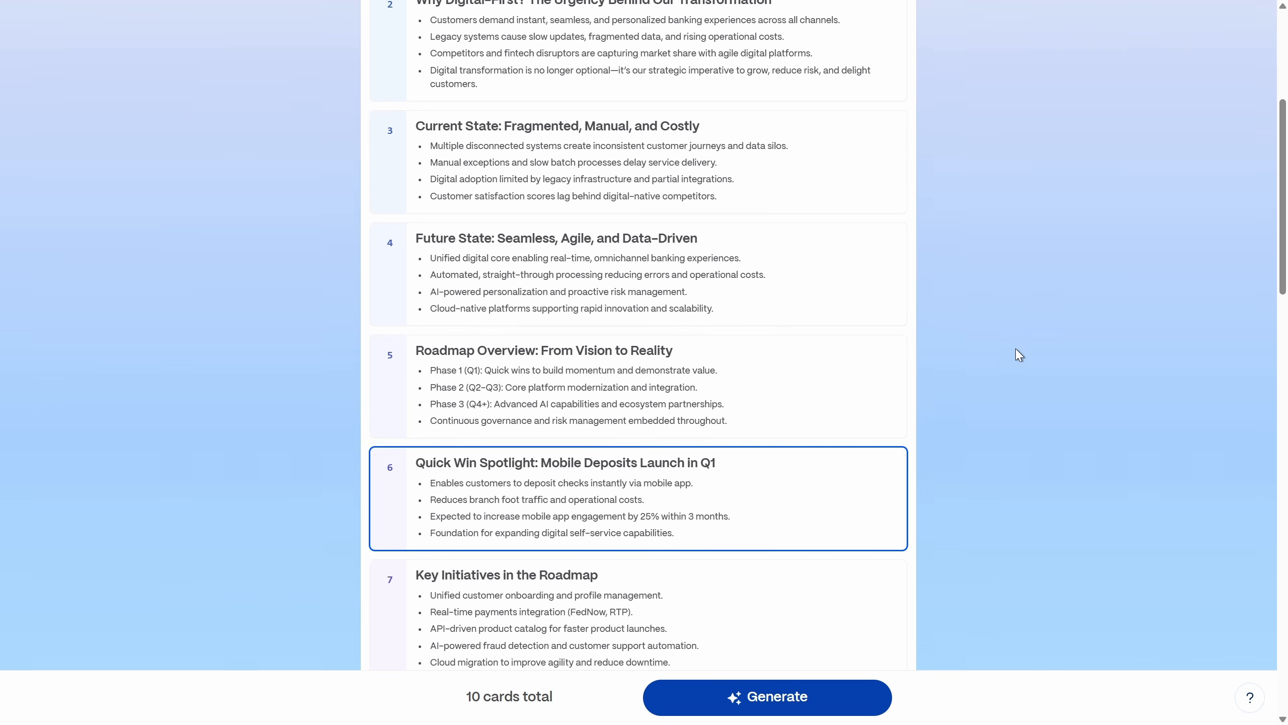
{"action": "scroll", "coordinate": [1016, 355], "scroll_direction": "down", "scroll_amount": 4}
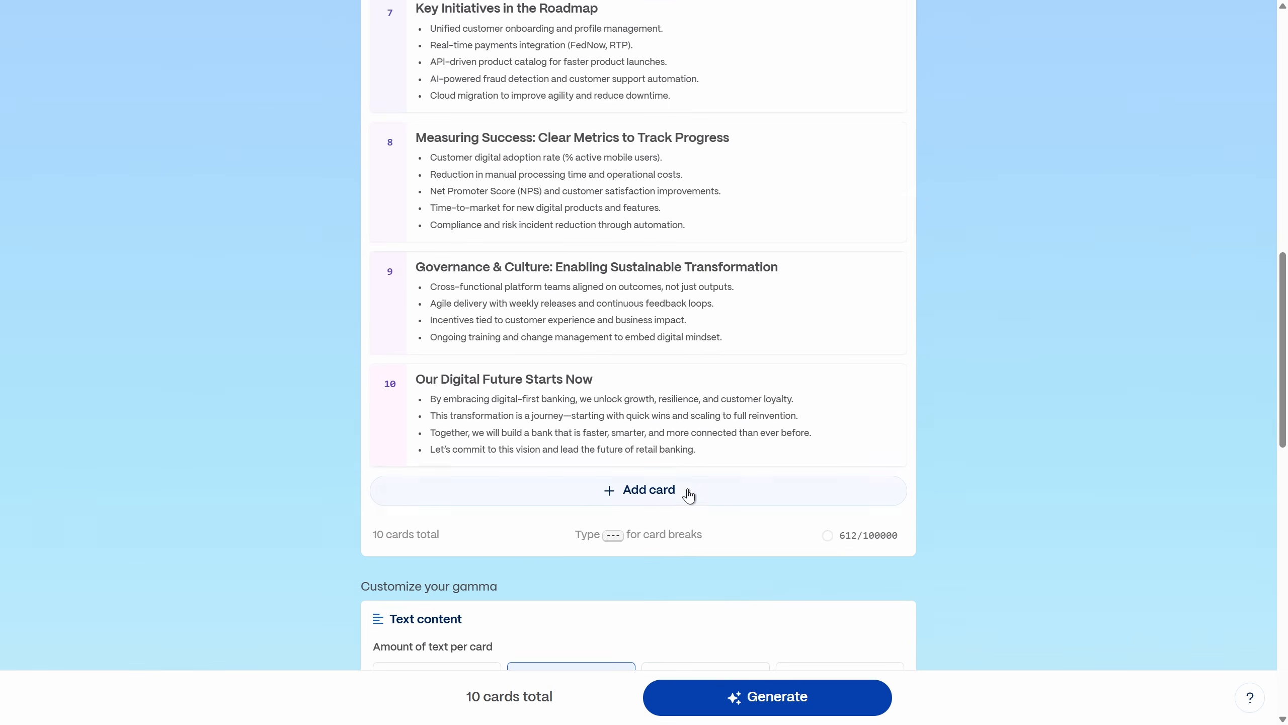
{"action": "scroll", "coordinate": [1052, 409], "scroll_direction": "down", "scroll_amount": 5}
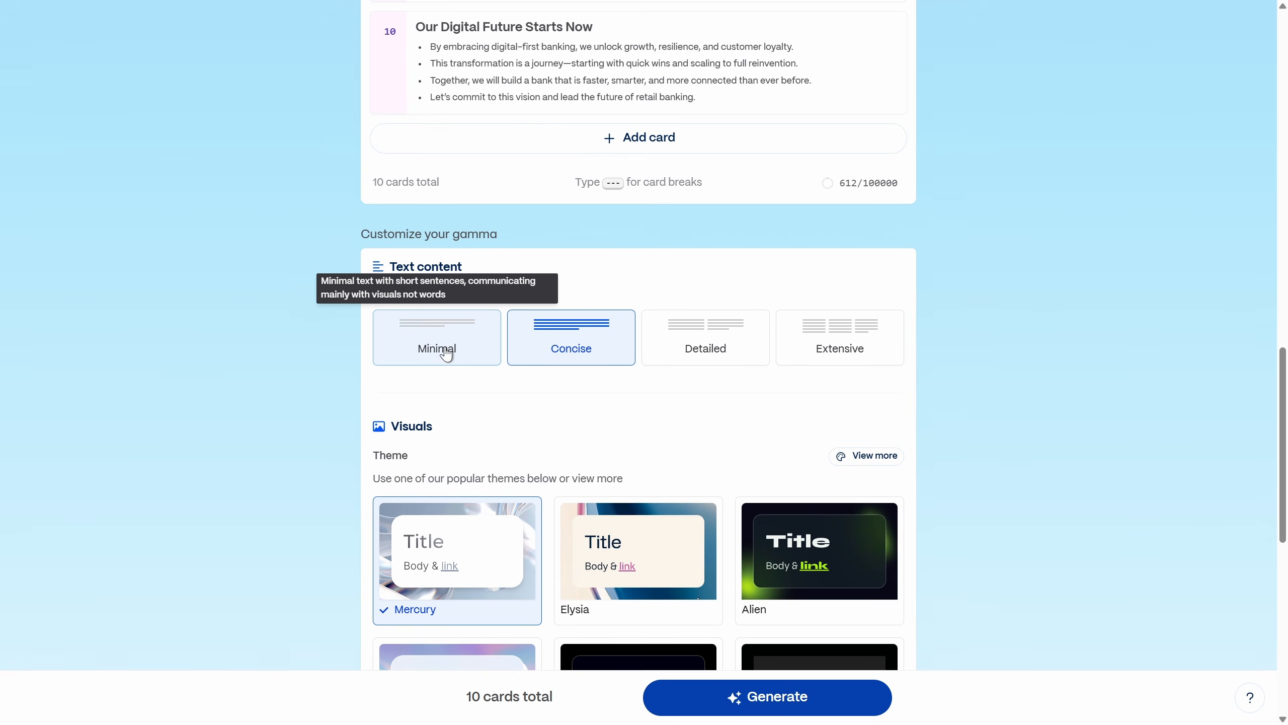
{"action": "scroll", "coordinate": [634, 370], "scroll_direction": "down", "scroll_amount": 3}
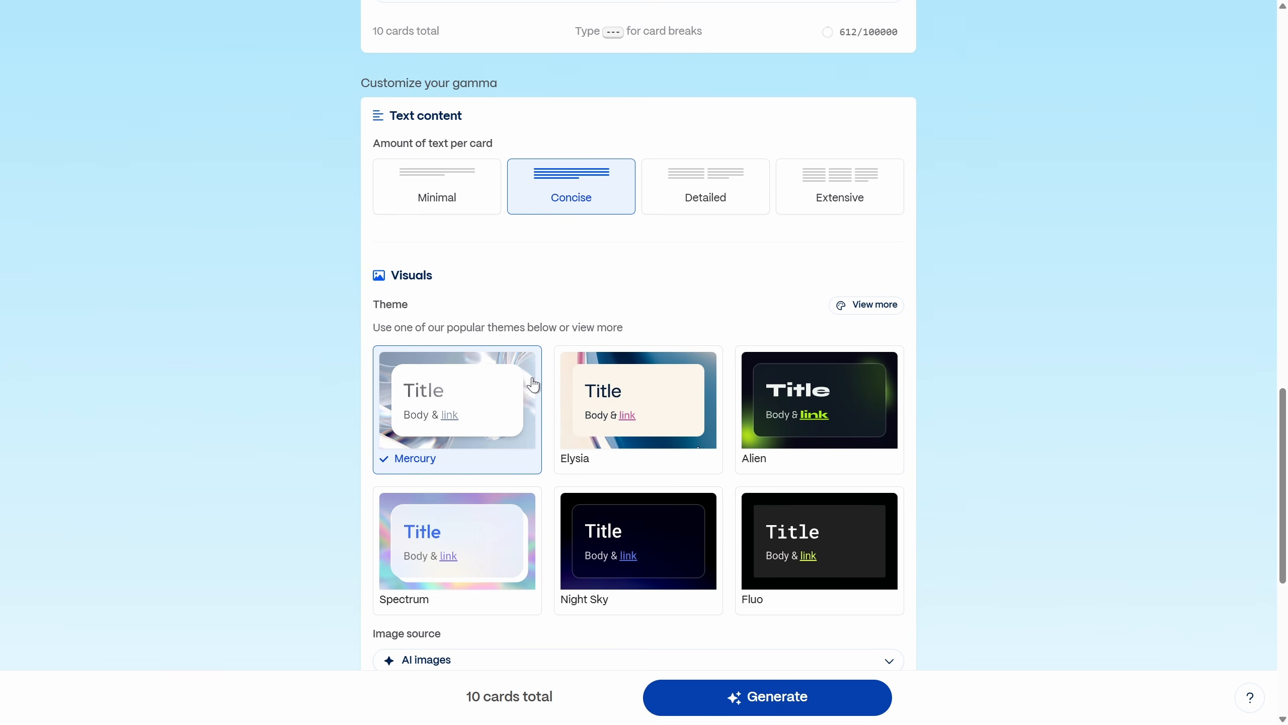
{"action": "scroll", "coordinate": [491, 403], "scroll_direction": "down", "scroll_amount": 6}
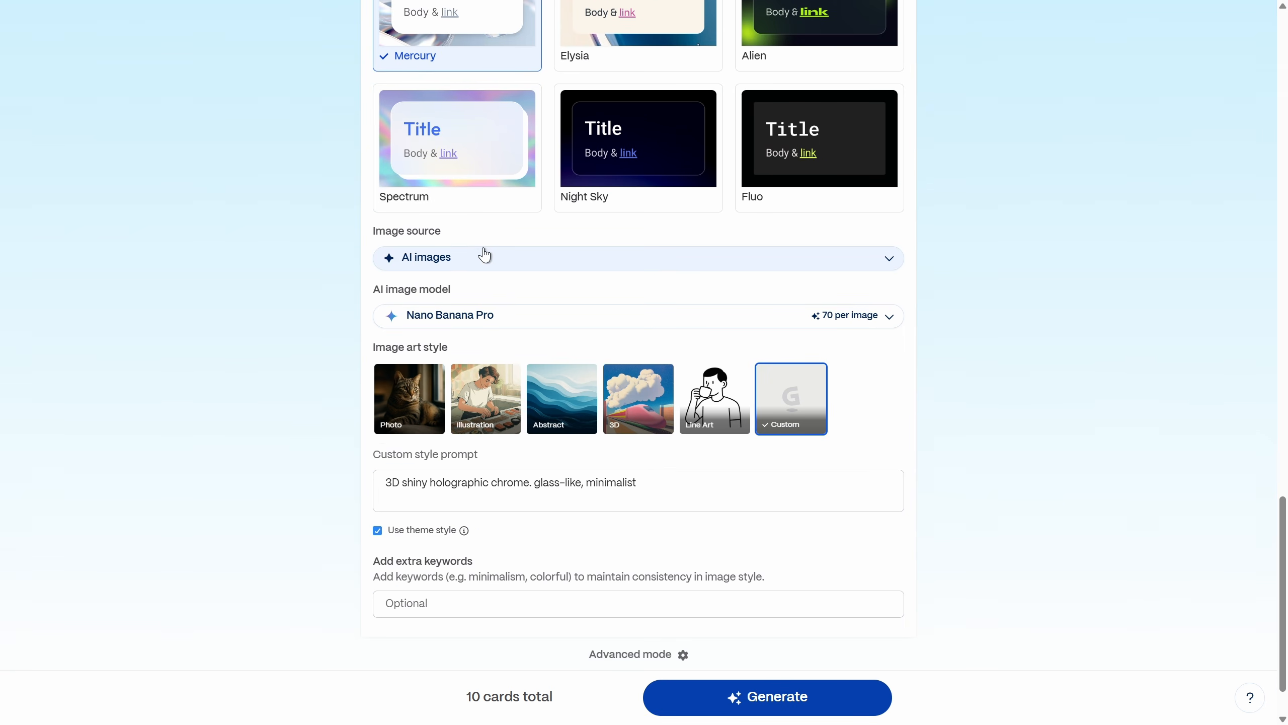
{"action": "left_click", "coordinate": [524, 325]}
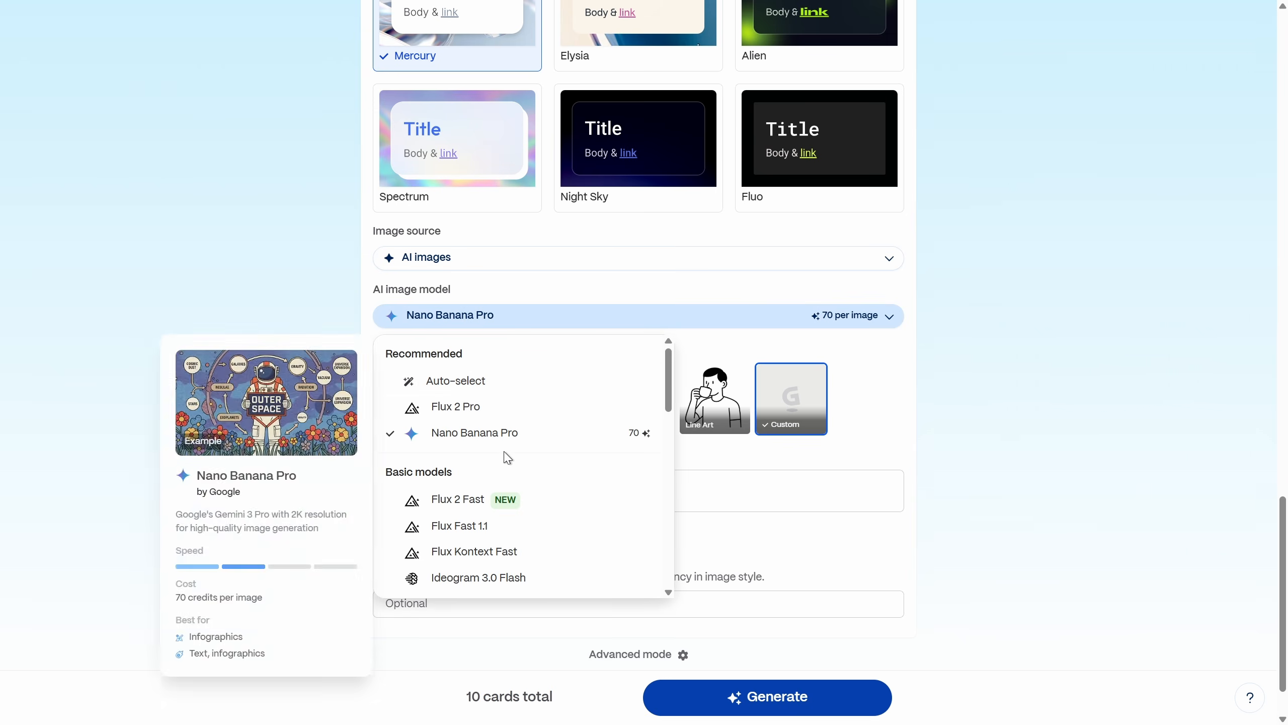
{"action": "left_click", "coordinate": [501, 437]}
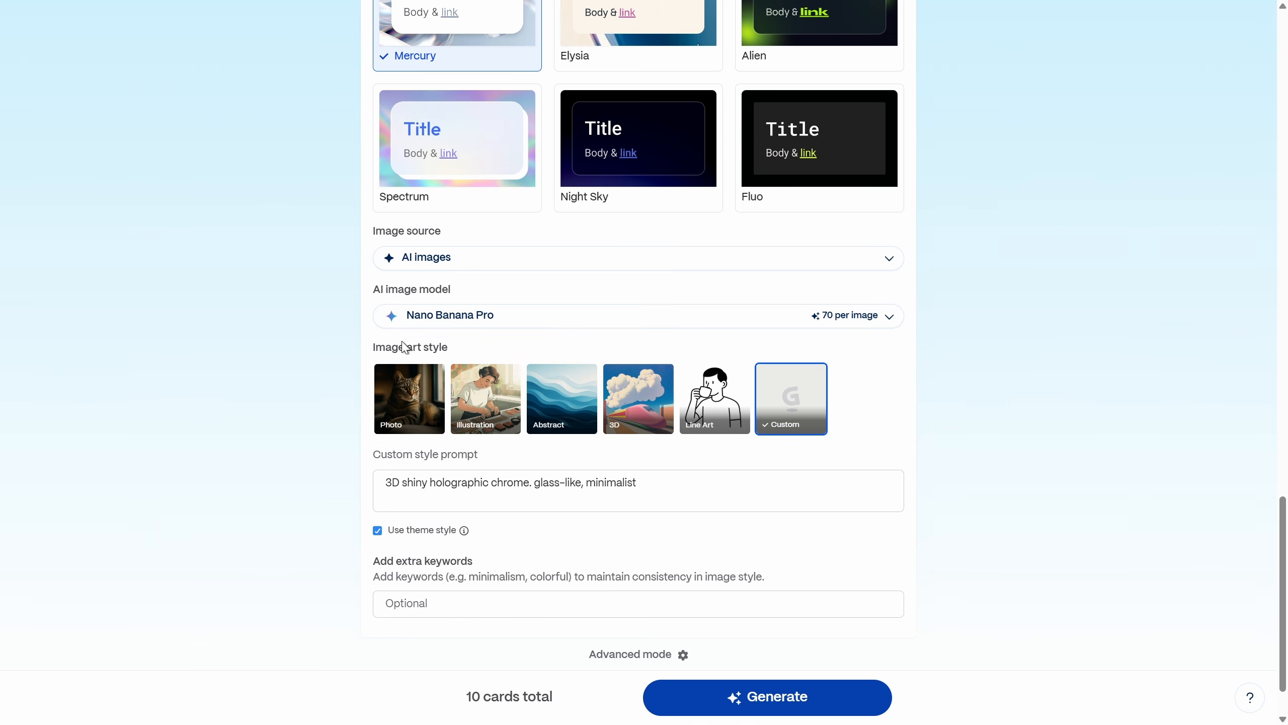
Step: Try the Photo, 3D and Line Art image art styles
{"action": "left_click", "coordinate": [415, 401]}
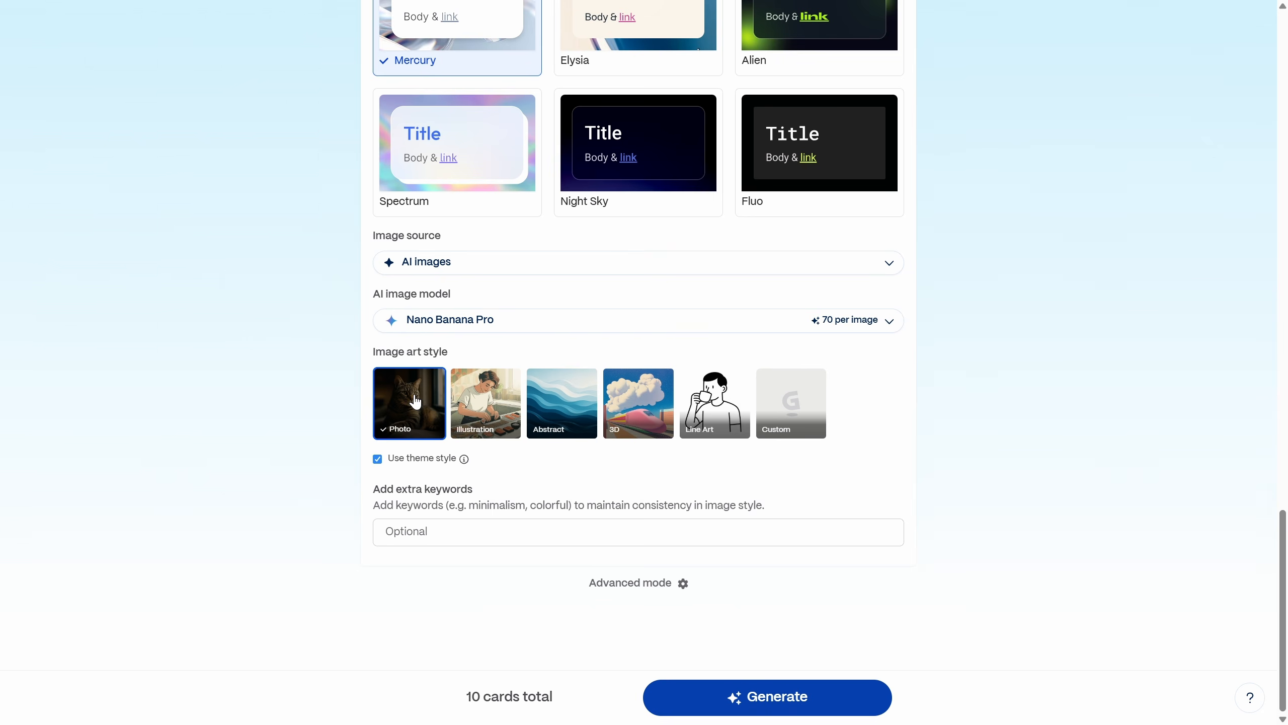
{"action": "left_click", "coordinate": [636, 403]}
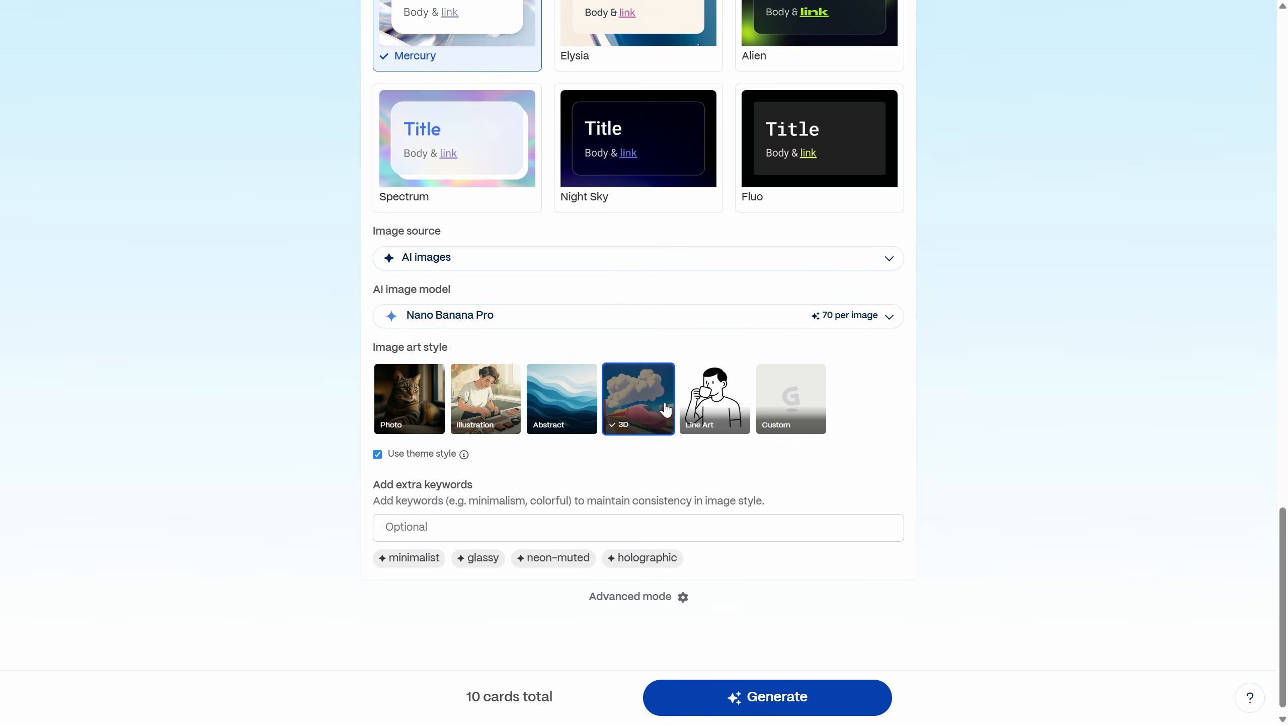
{"action": "left_click", "coordinate": [708, 407]}
Step: Set the image art style to Custom with the style prompt "3D shiny holographic chrome. glass-like, minimalist"
{"action": "left_click", "coordinate": [797, 407]}
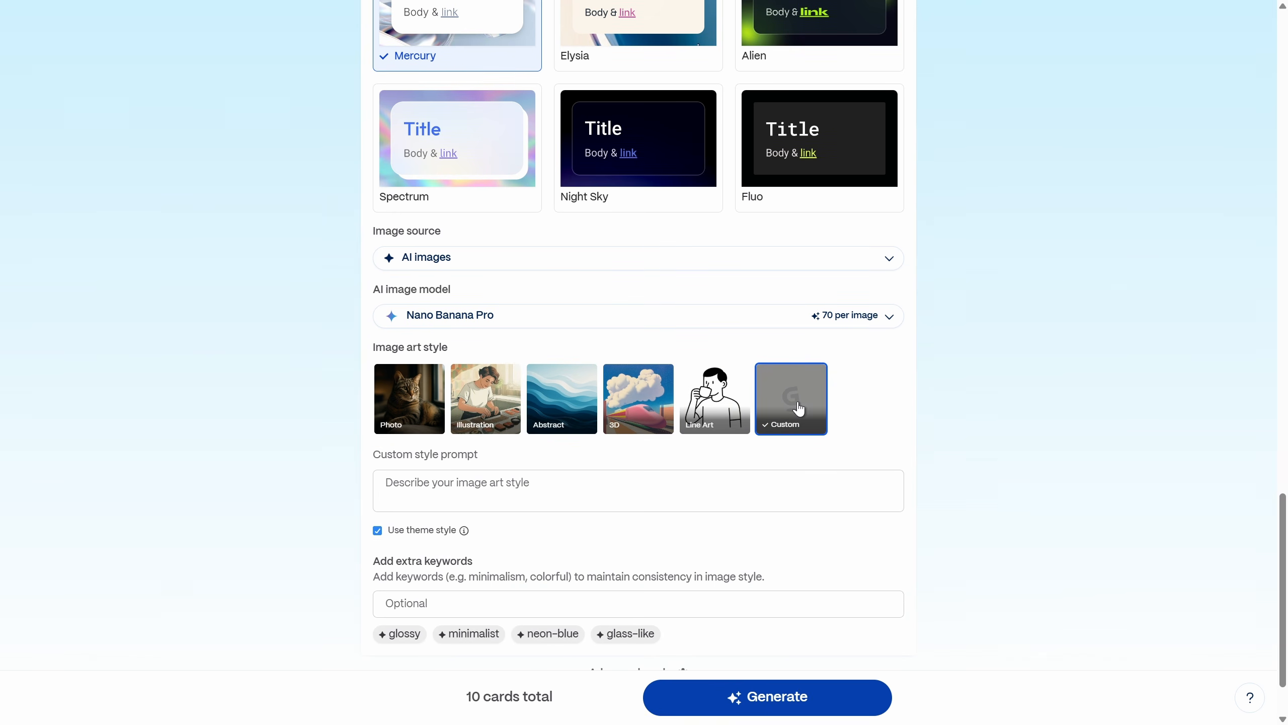
{"action": "left_click", "coordinate": [419, 493]}
{"action": "key", "text": "ctrl+v"}
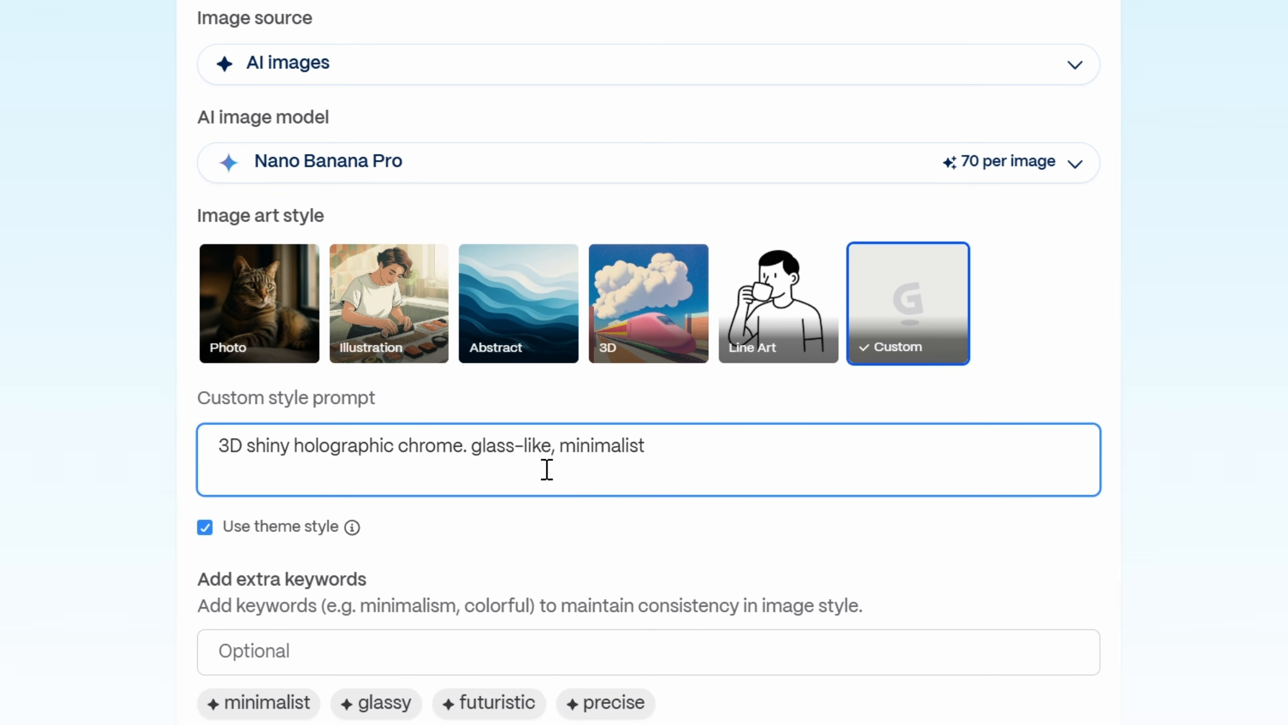
{"action": "scroll", "coordinate": [837, 375], "scroll_direction": "down", "scroll_amount": 3}
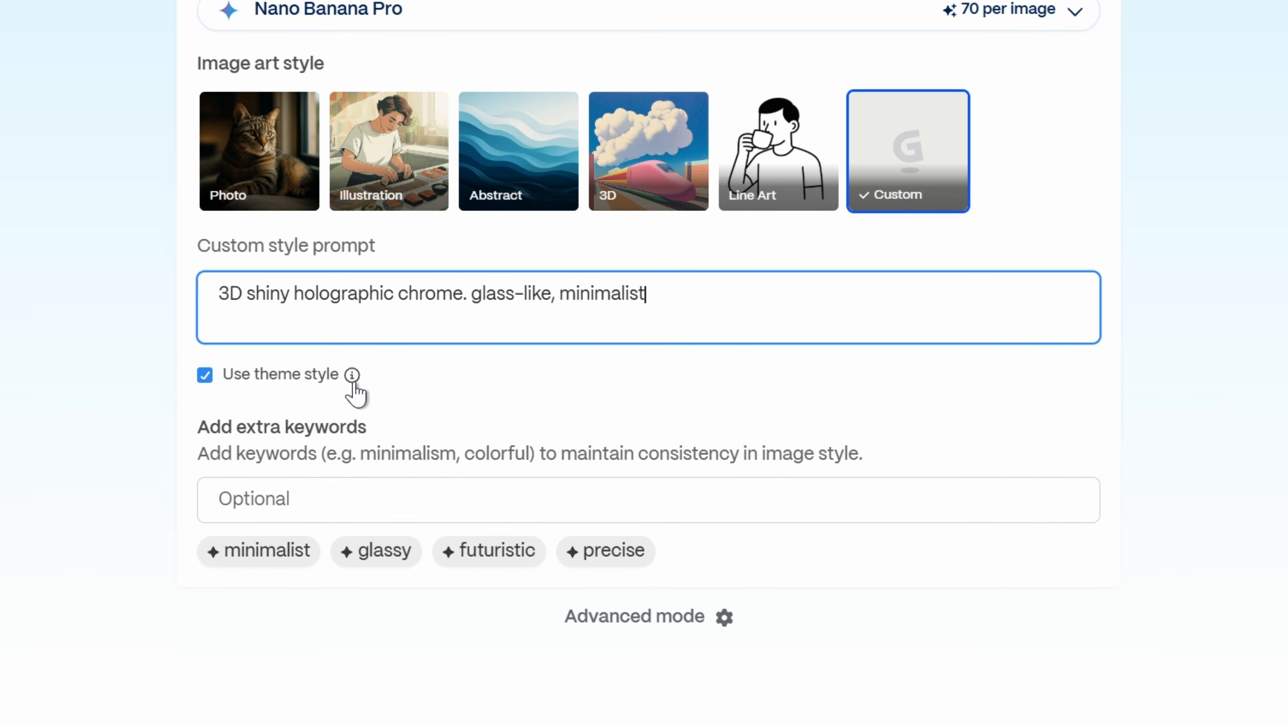
Step: Generate the presentation with the current settings and hide the satisfaction survey below the last card
{"action": "mouse_move", "coordinate": [352, 377]}
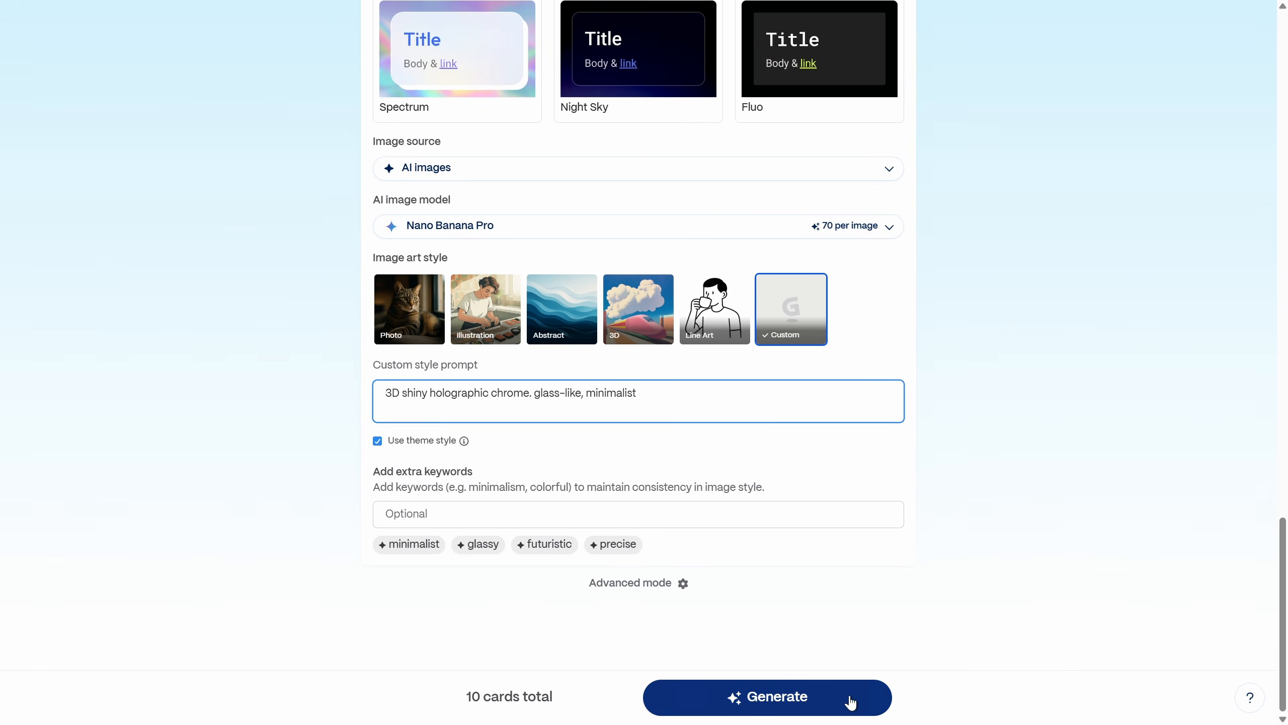
{"action": "left_click", "coordinate": [850, 703]}
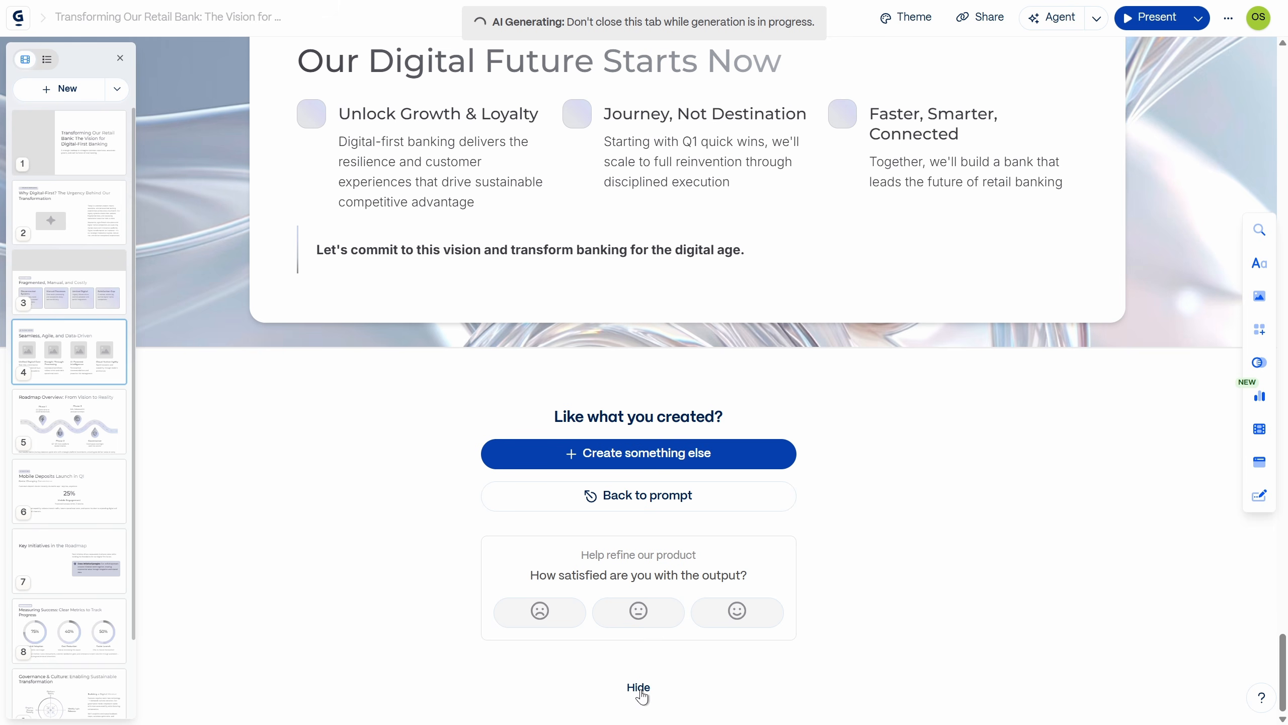
{"action": "left_click", "coordinate": [640, 691]}
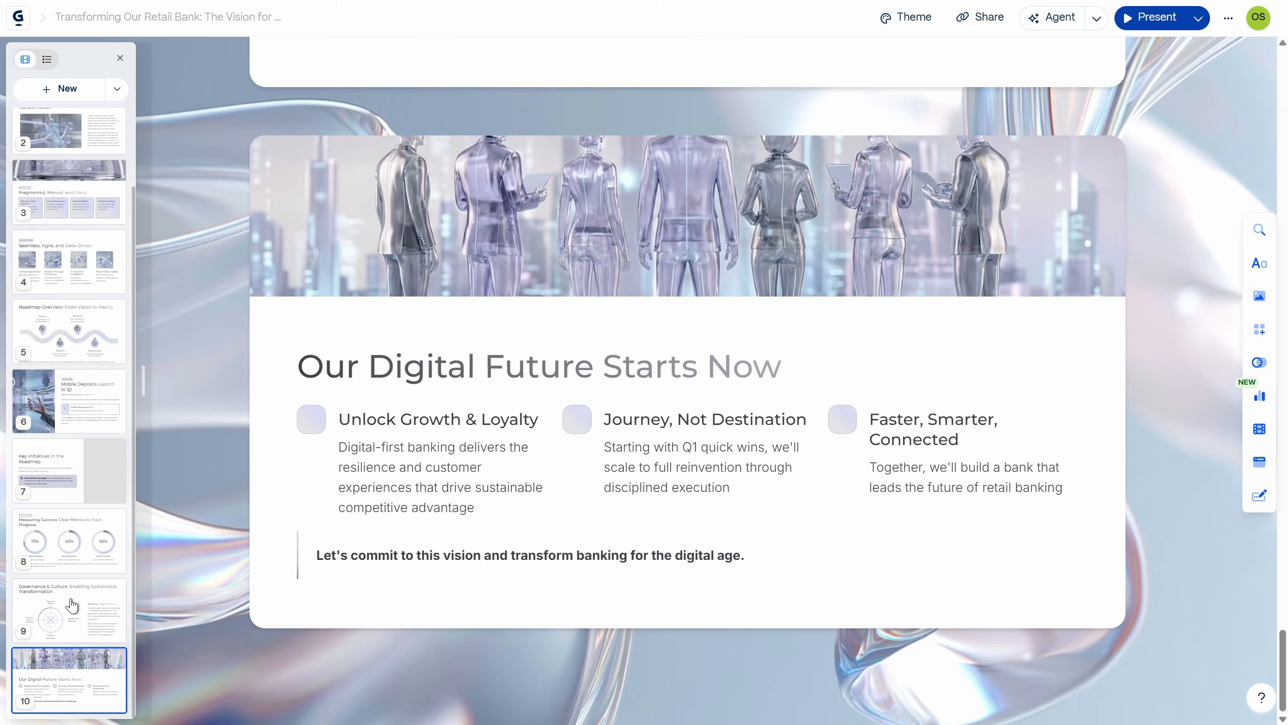
Step: Review the generated cards one by one, from the ninth card back to the title card
{"action": "left_click", "coordinate": [71, 604]}
{"action": "left_click", "coordinate": [72, 552]}
{"action": "left_click", "coordinate": [78, 475]}
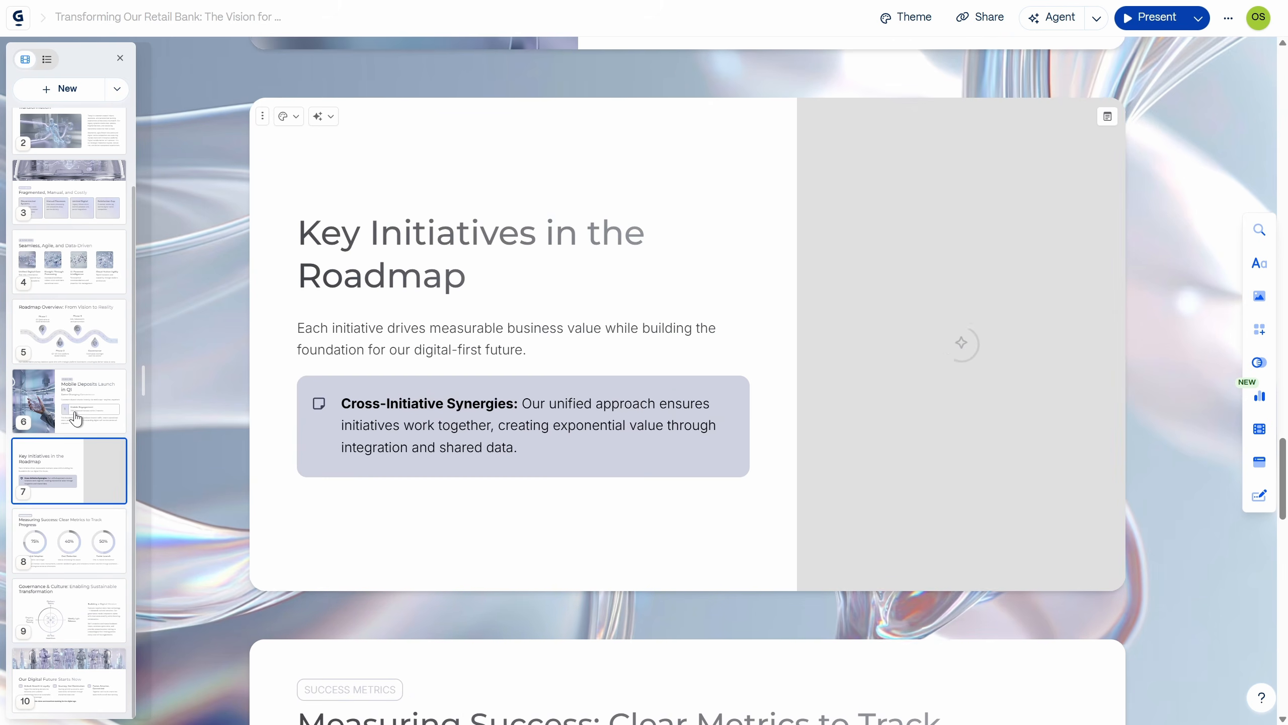
{"action": "left_click", "coordinate": [71, 402]}
{"action": "left_click", "coordinate": [76, 337]}
{"action": "scroll", "coordinate": [81, 341], "scroll_direction": "up", "scroll_amount": 1}
{"action": "left_click", "coordinate": [79, 337]}
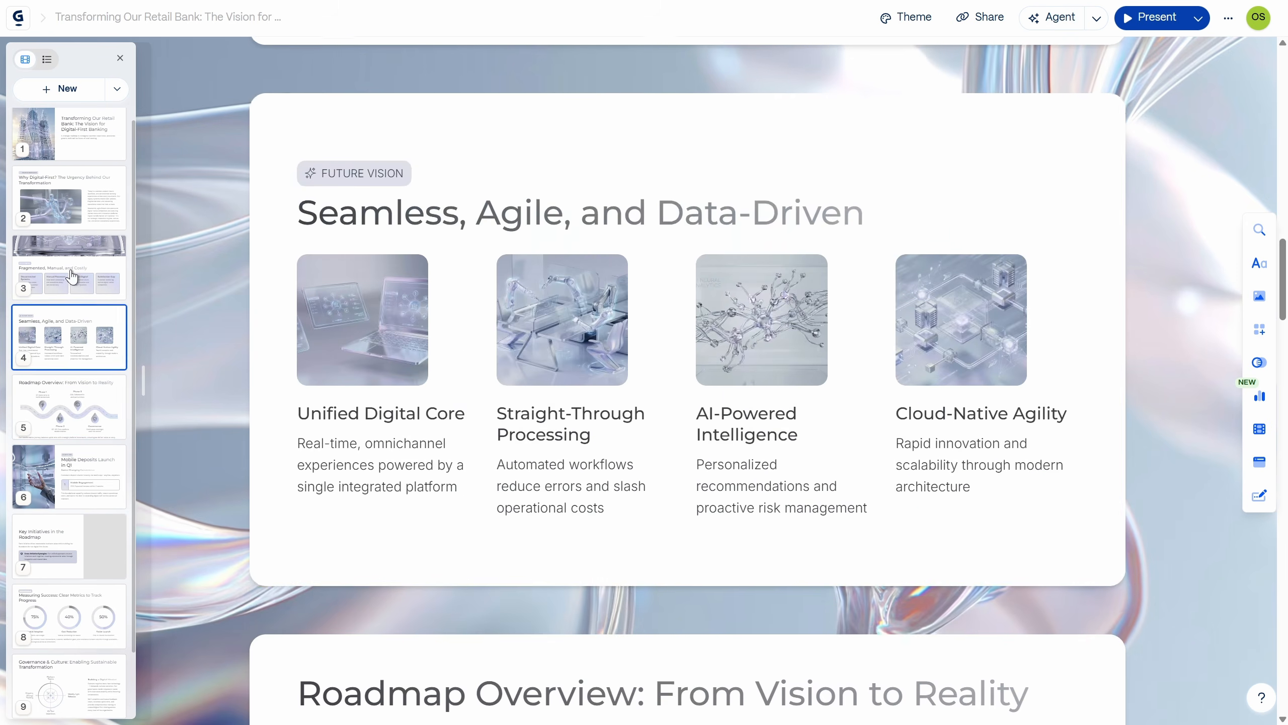
{"action": "left_click", "coordinate": [72, 278]}
{"action": "left_click", "coordinate": [72, 203]}
{"action": "left_click", "coordinate": [72, 133]}
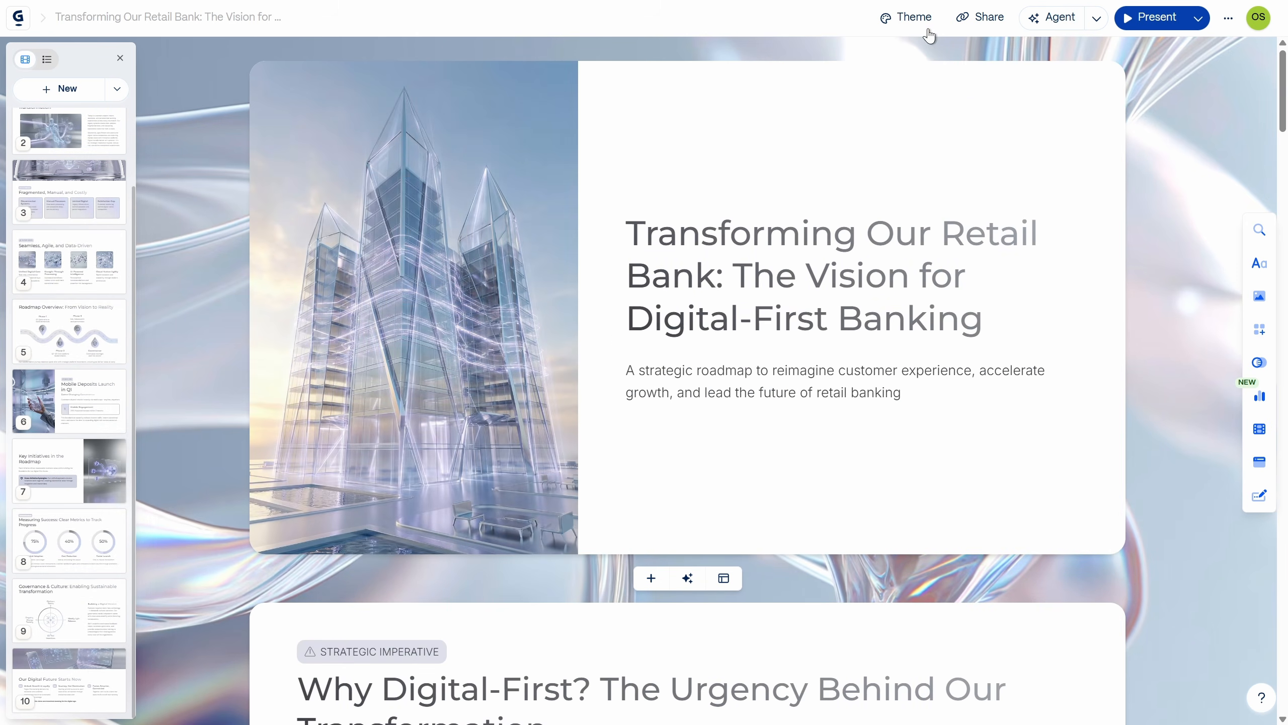
Step: Start a customizable theme based on the standard Mercury theme
{"action": "left_click", "coordinate": [911, 17]}
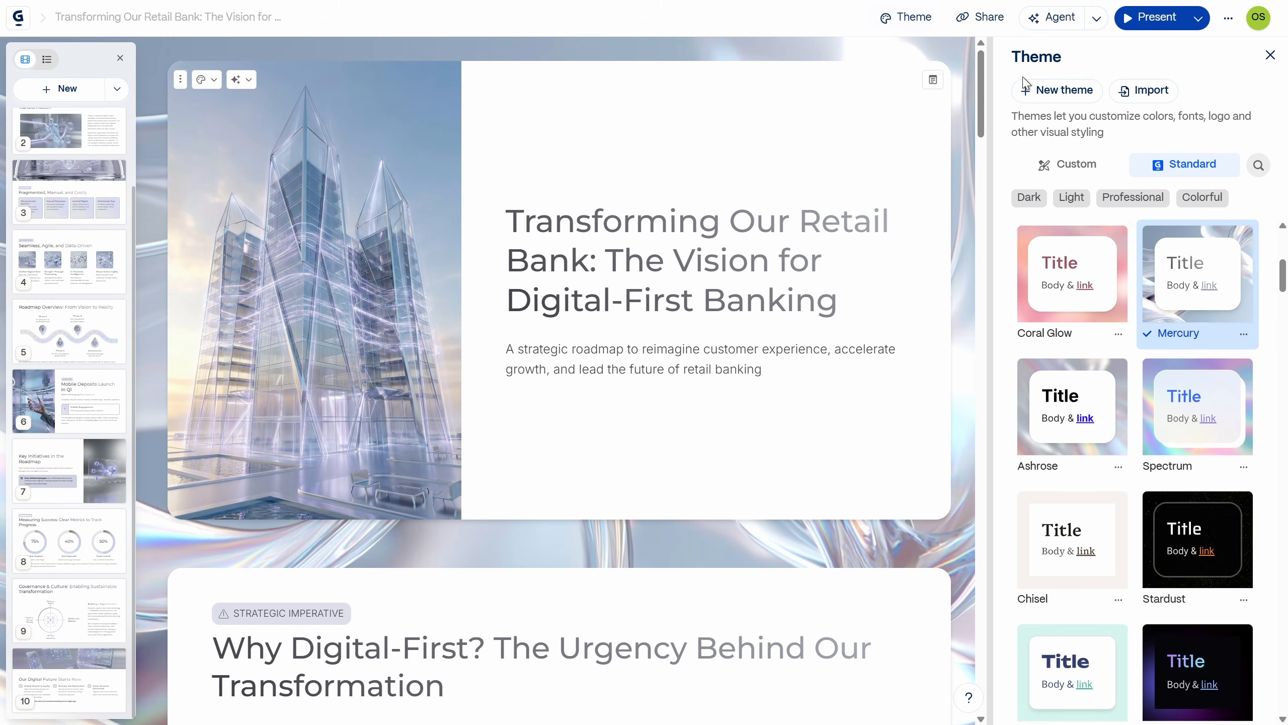
{"action": "mouse_move", "coordinate": [1152, 329]}
{"action": "left_click", "coordinate": [1210, 302]}
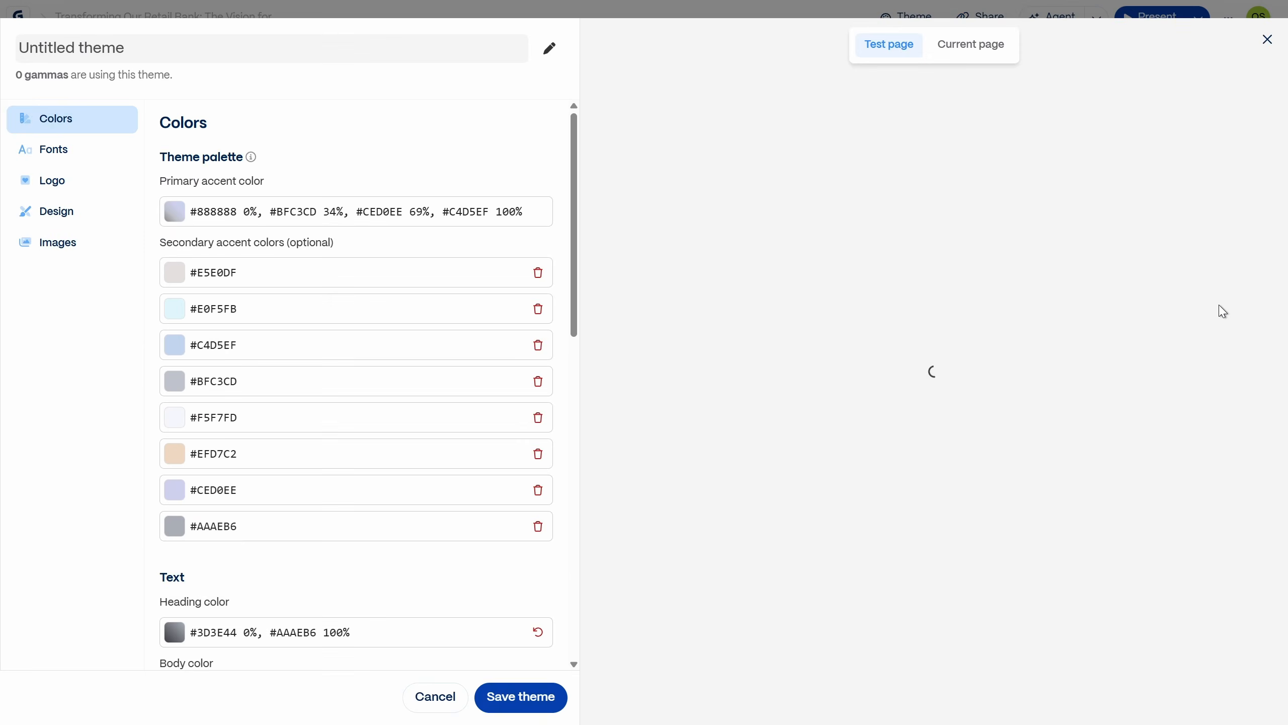
Step: Set the custom theme's heading font to Syne and save the theme
{"action": "left_click", "coordinate": [62, 155]}
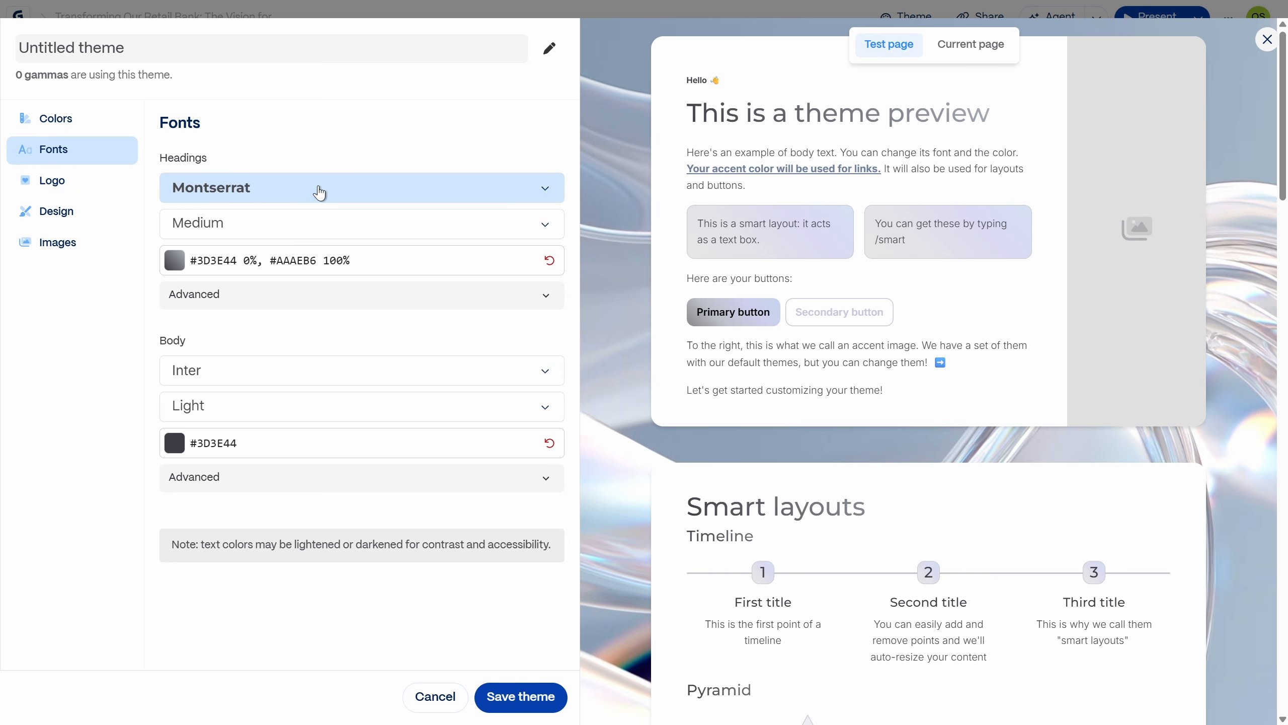
{"action": "left_click", "coordinate": [319, 192]}
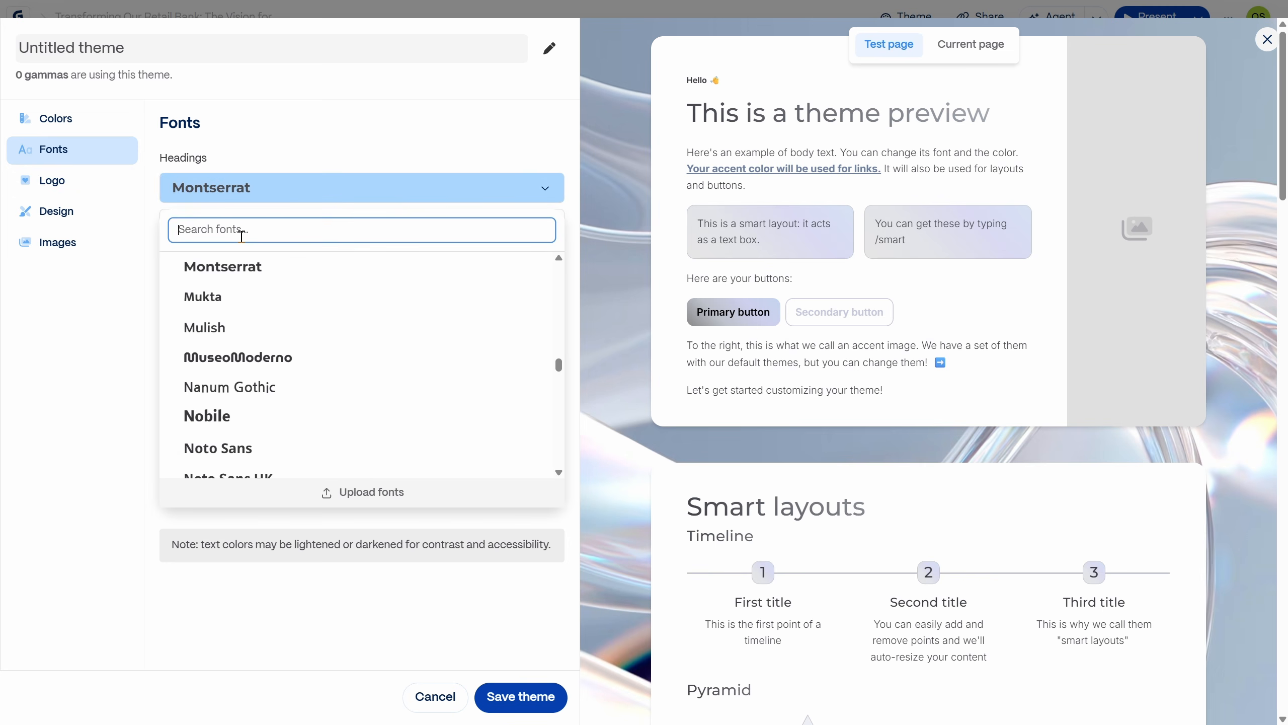
{"action": "type", "text": "syne"}
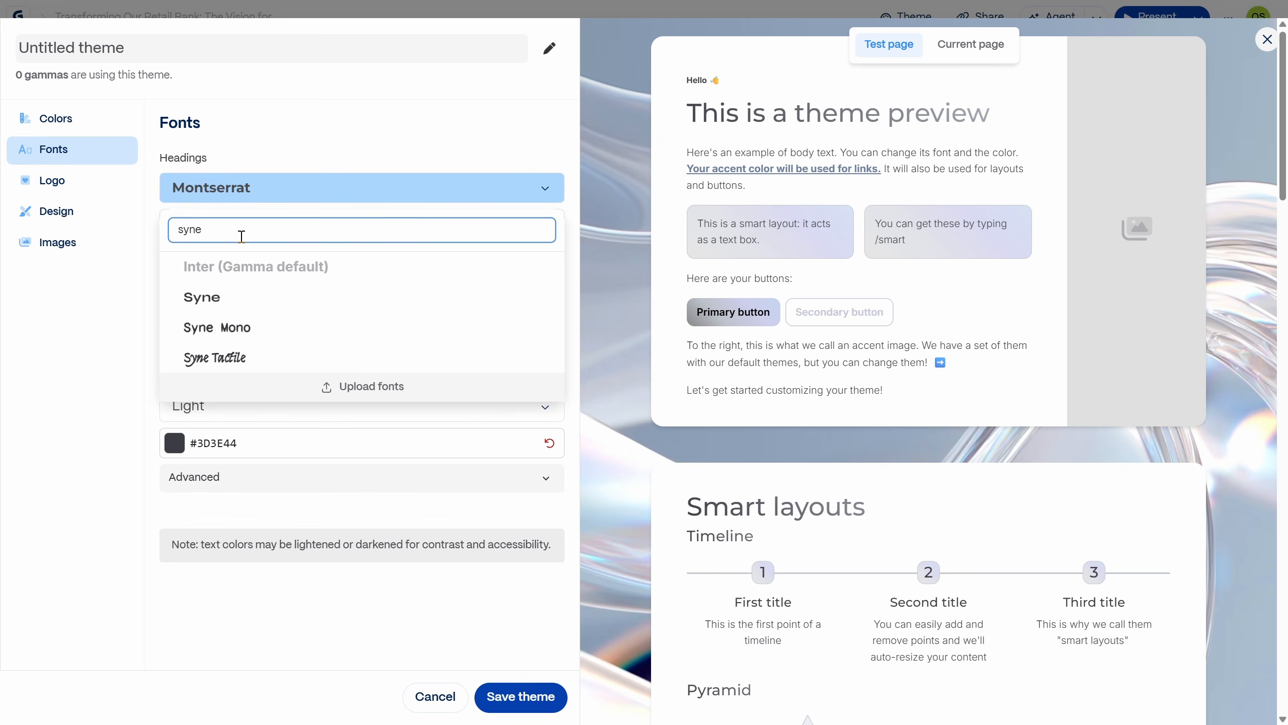
{"action": "left_click", "coordinate": [204, 298]}
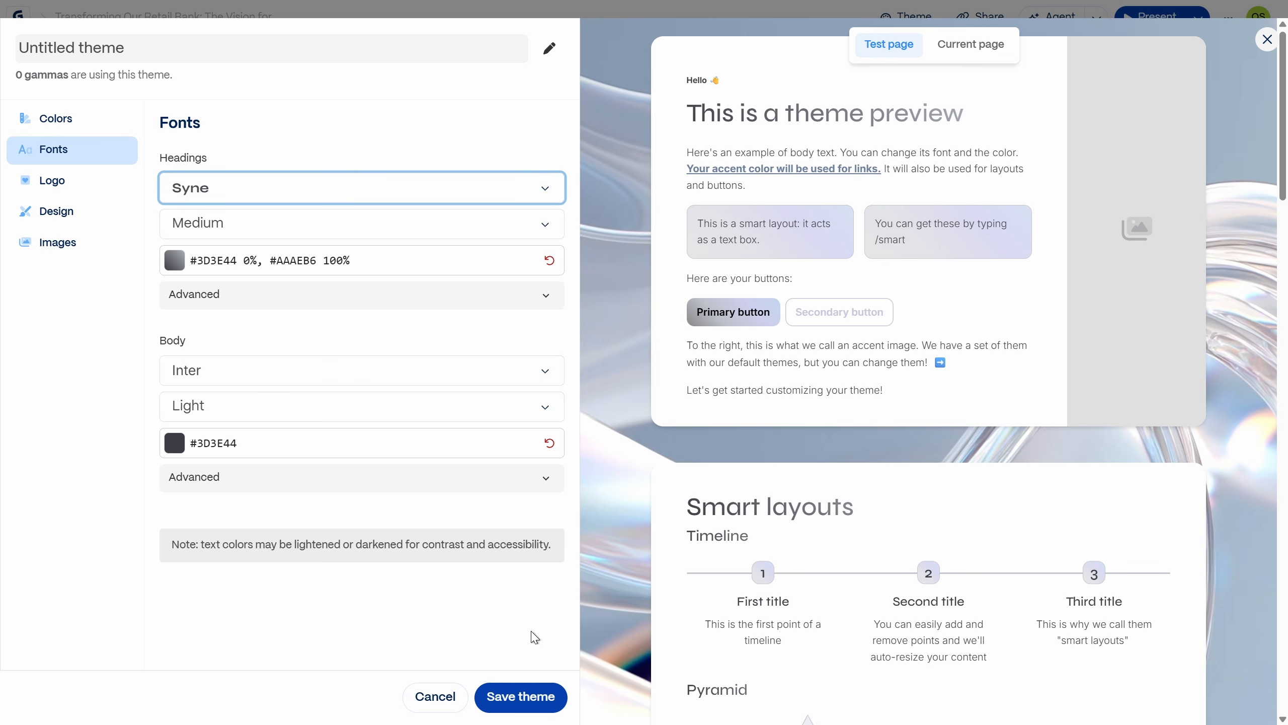
{"action": "left_click", "coordinate": [520, 696]}
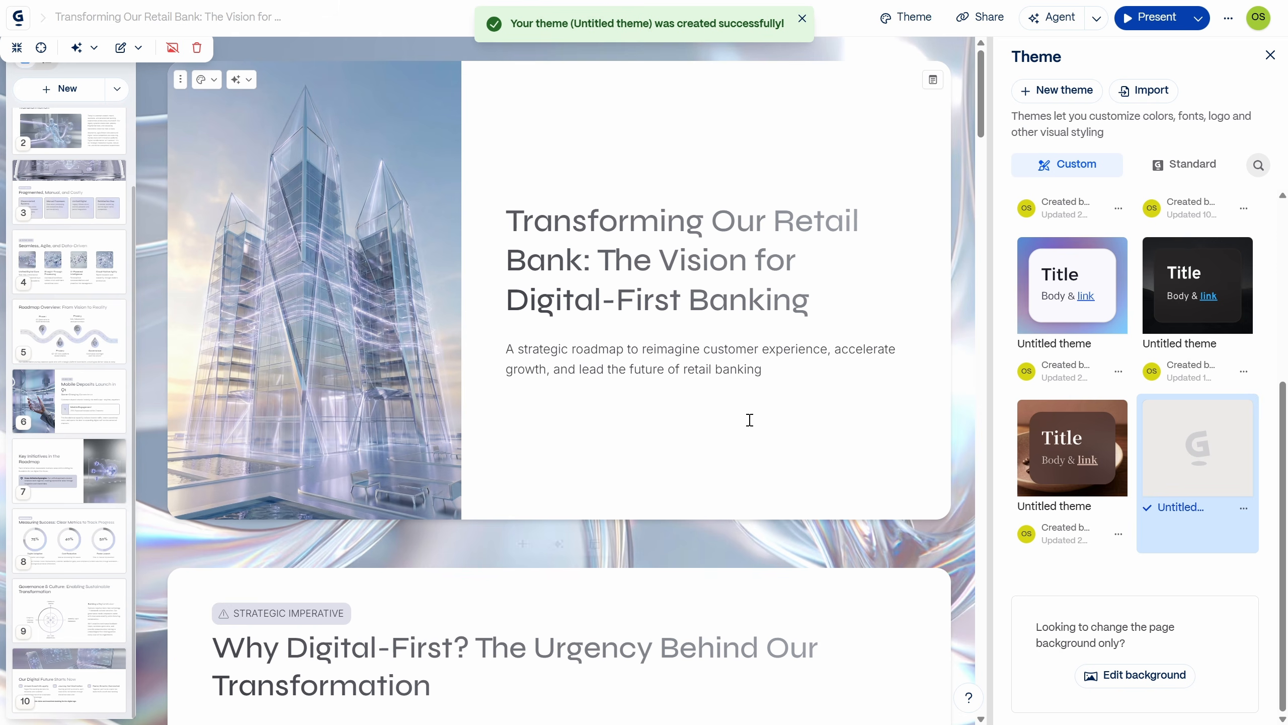
{"action": "left_click", "coordinate": [1271, 55]}
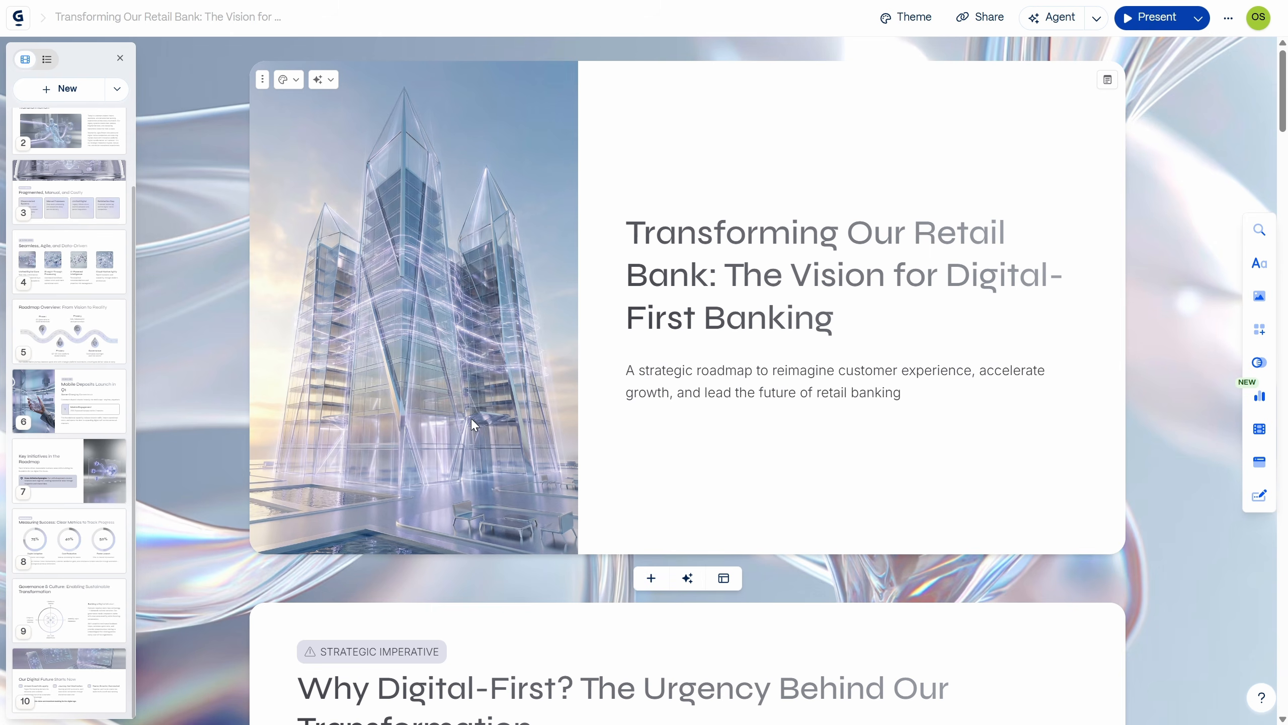
Step: Add an AI card after the title card and choose the full-image template for it
{"action": "scroll", "coordinate": [64, 214], "scroll_direction": "up", "scroll_amount": 2}
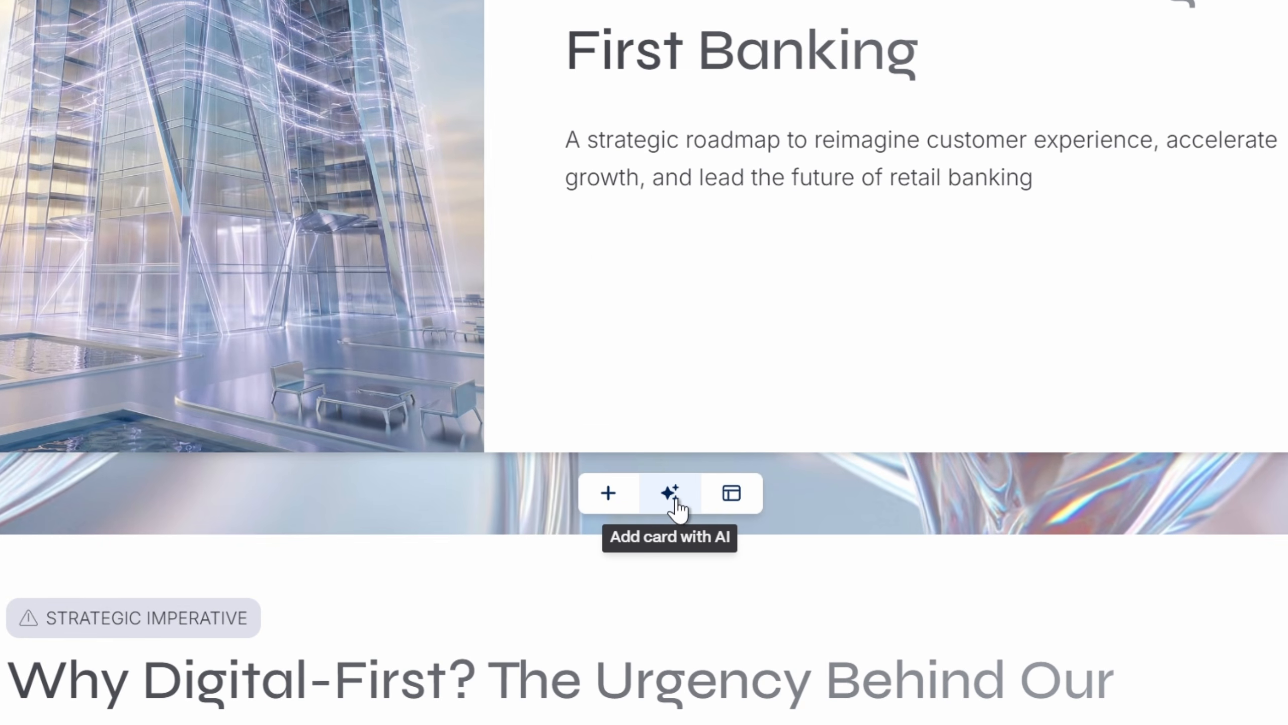
{"action": "left_click", "coordinate": [673, 499]}
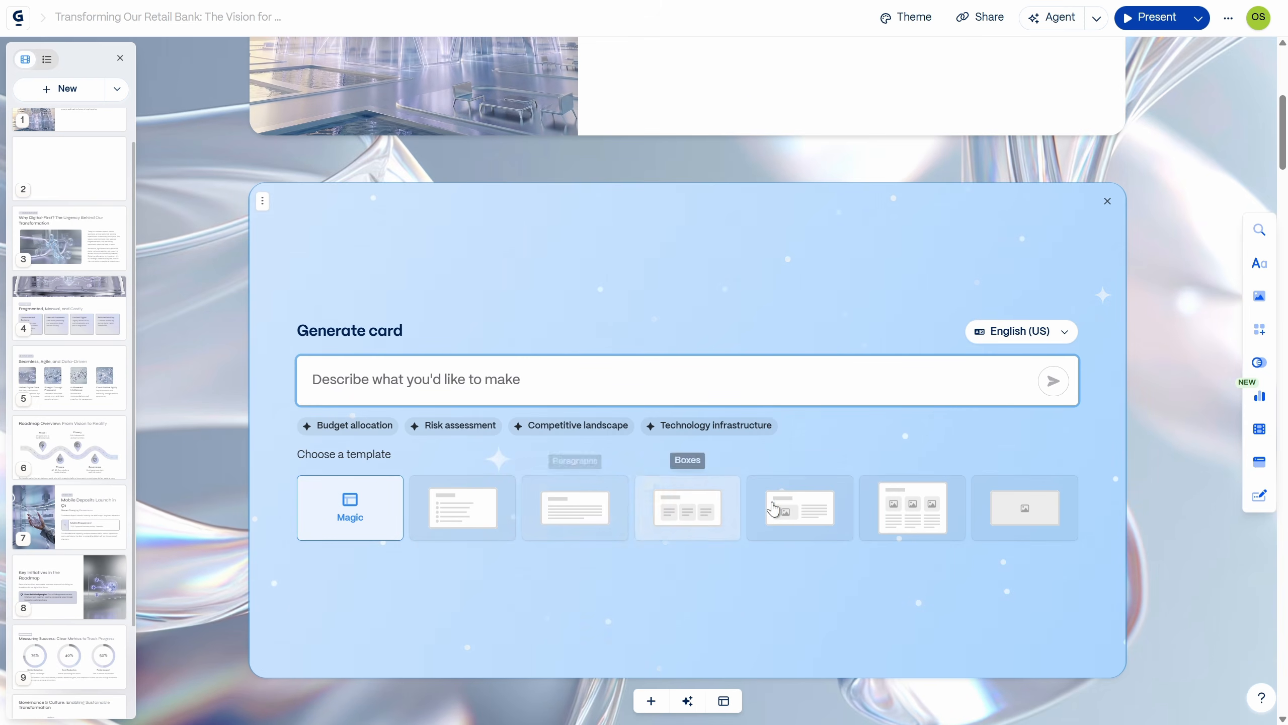
{"action": "left_click", "coordinate": [1023, 519]}
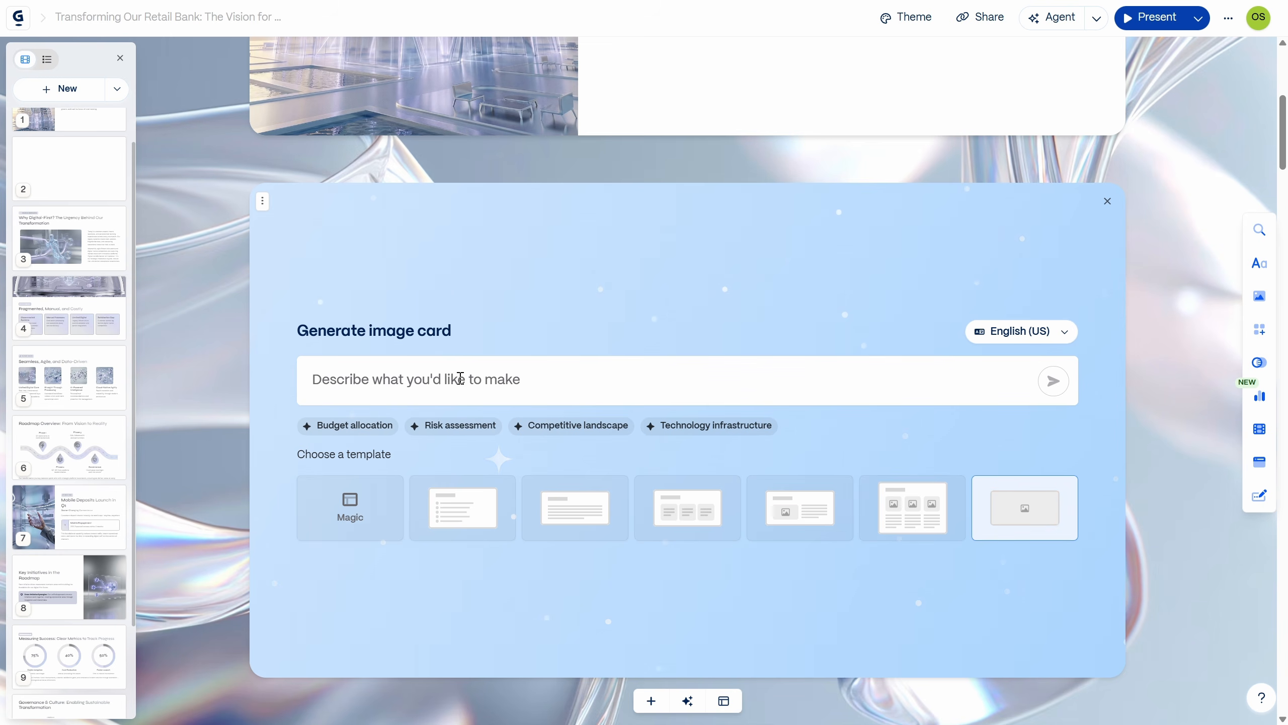
Step: Switch to the Gamma Image Card Prompt document in Google Docs and copy the whole infographic timeline prompt
{"action": "key", "text": "ctrl+super+Right"}
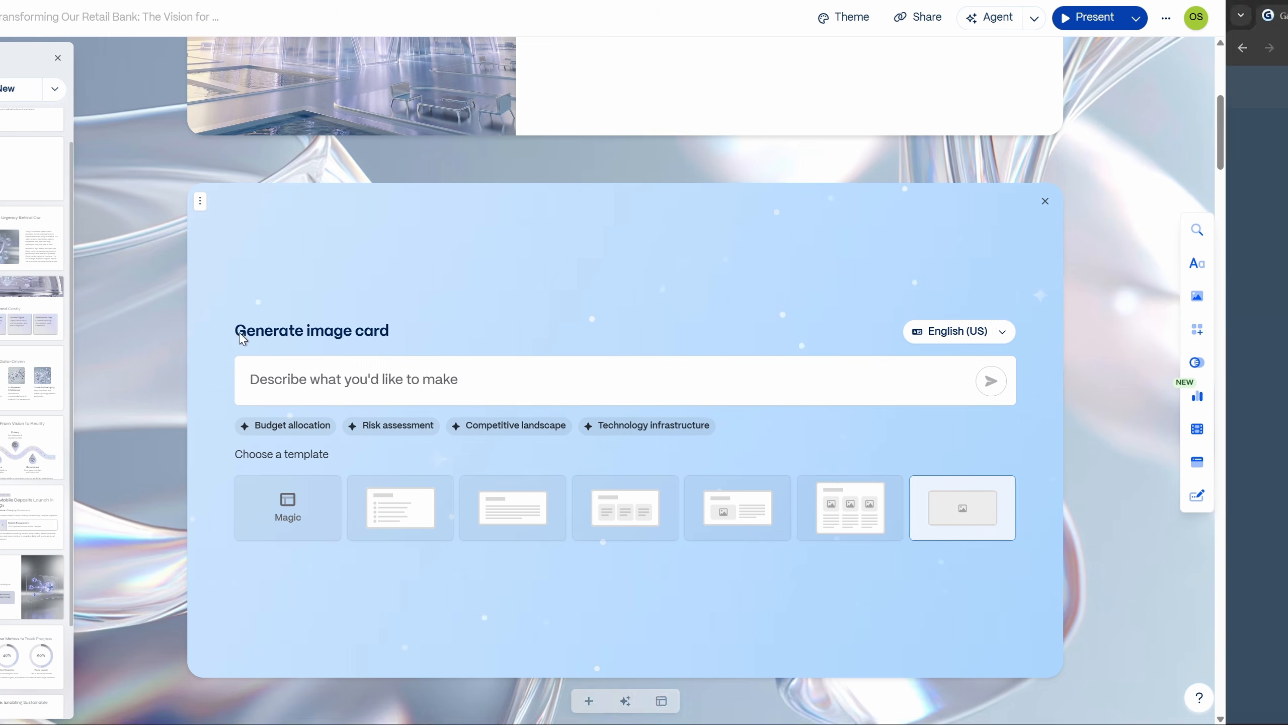
{"action": "left_click", "coordinate": [306, 16]}
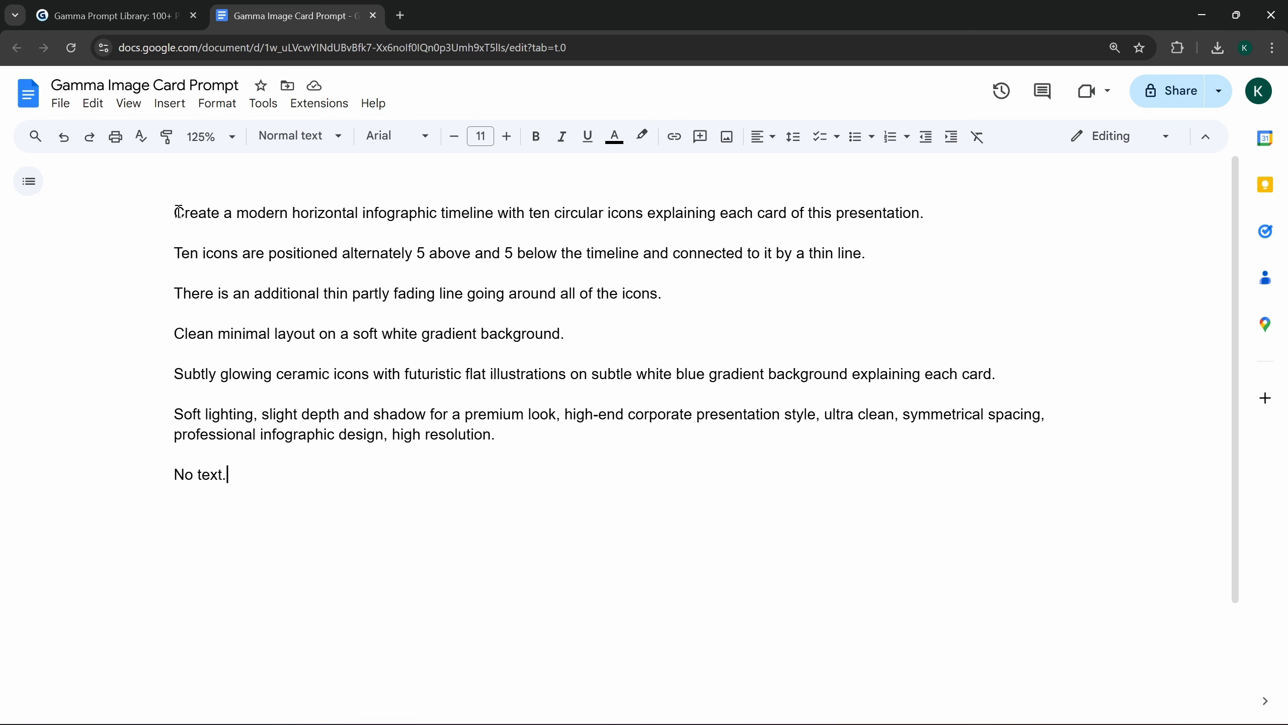
{"action": "left_click_drag", "start_coordinate": [183, 220], "coordinate": [288, 479]}
{"action": "key", "text": "ctrl+c"}
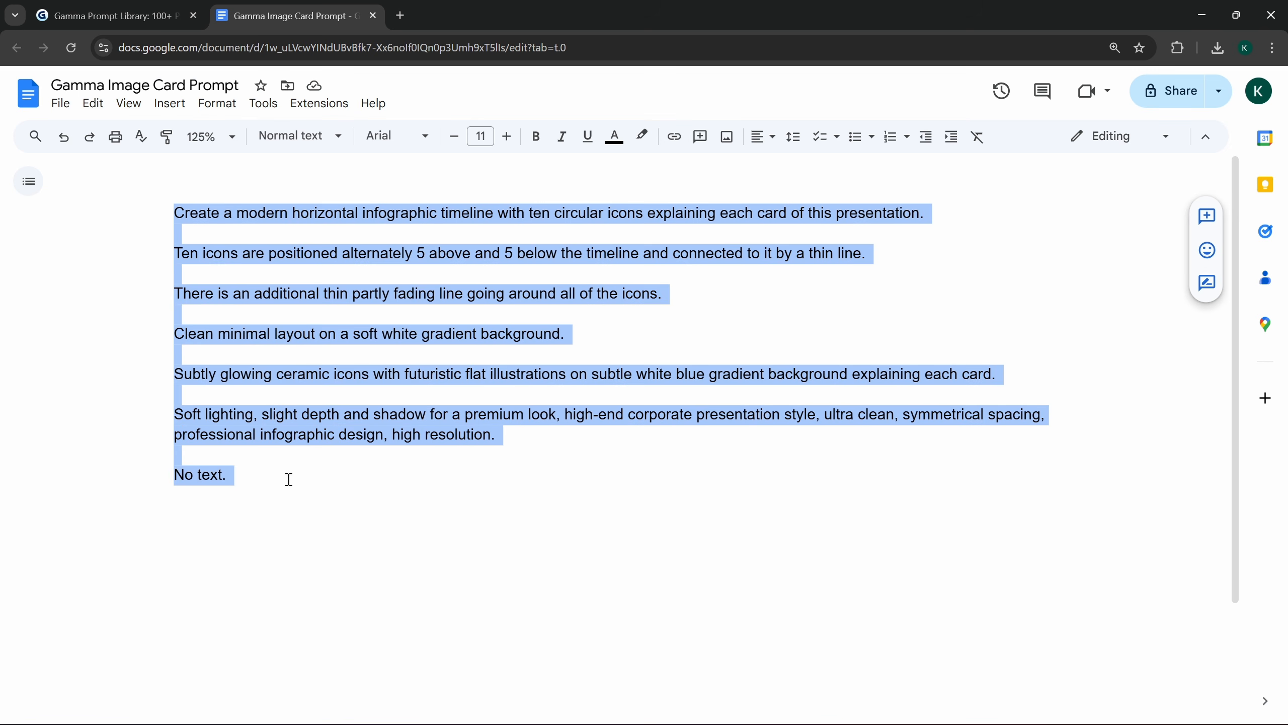
Step: Back in Gamma, generate the image card from the copied timeline prompt and move it to first place in the deck
{"action": "key", "text": "ctrl+super+Left"}
{"action": "left_click", "coordinate": [353, 382]}
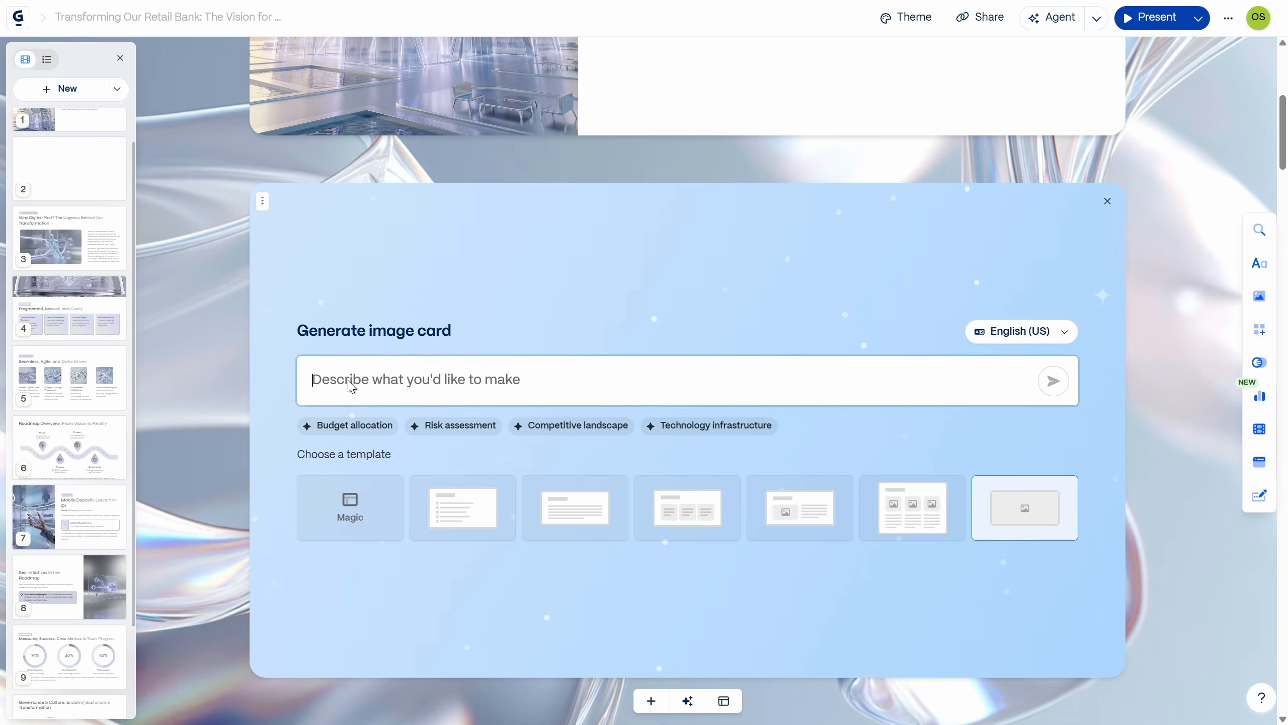
{"action": "right_click", "coordinate": [350, 384]}
{"action": "left_click", "coordinate": [415, 175]}
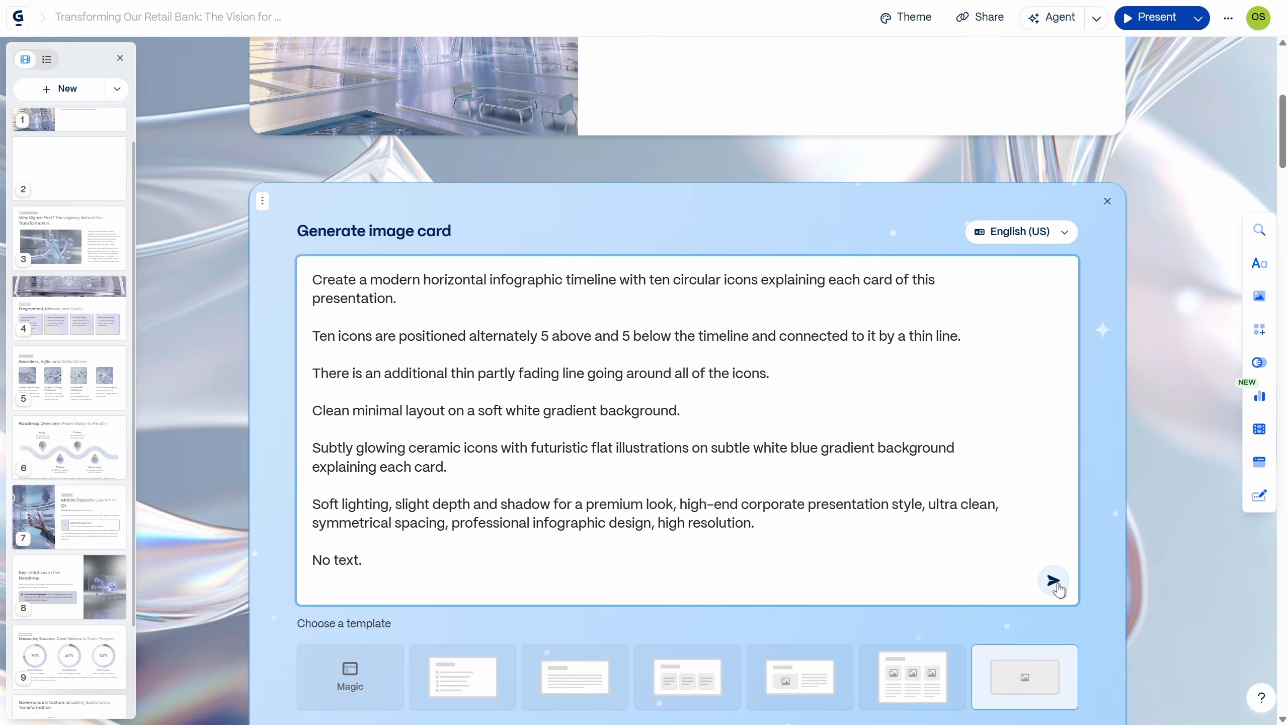
{"action": "left_click", "coordinate": [1060, 589]}
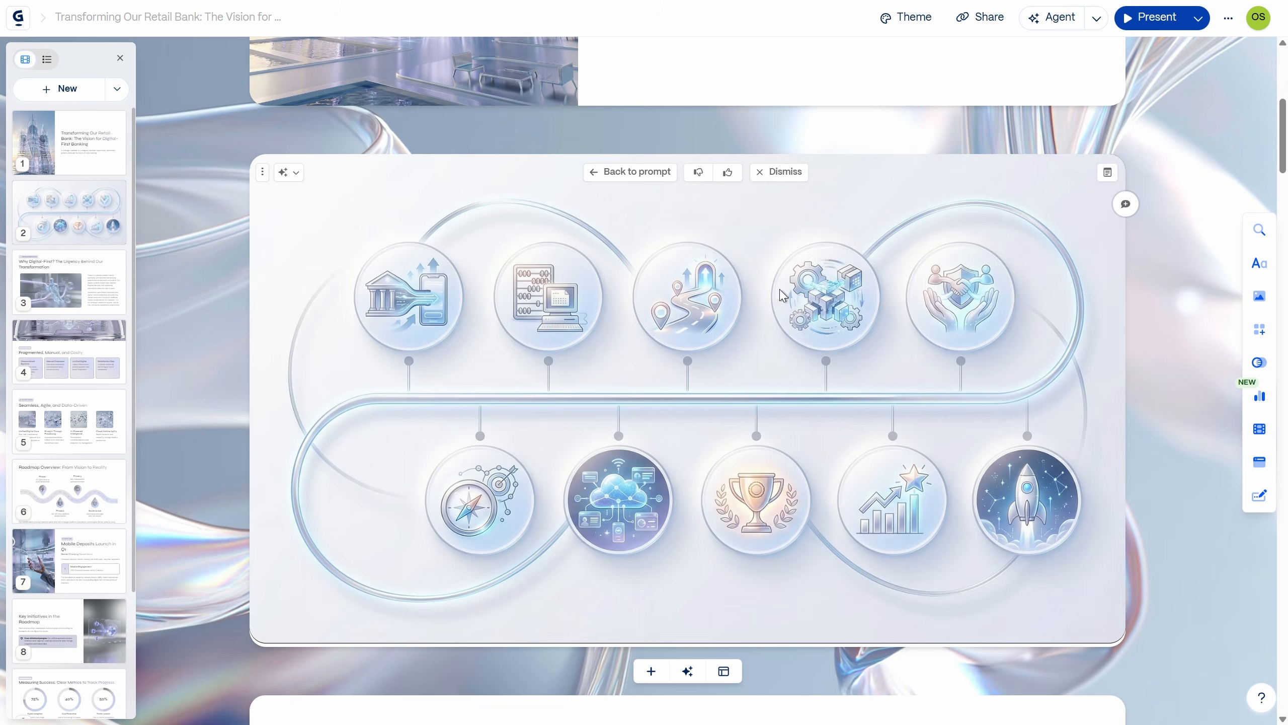
{"action": "left_click_drag", "start_coordinate": [69, 208], "coordinate": [78, 144]}
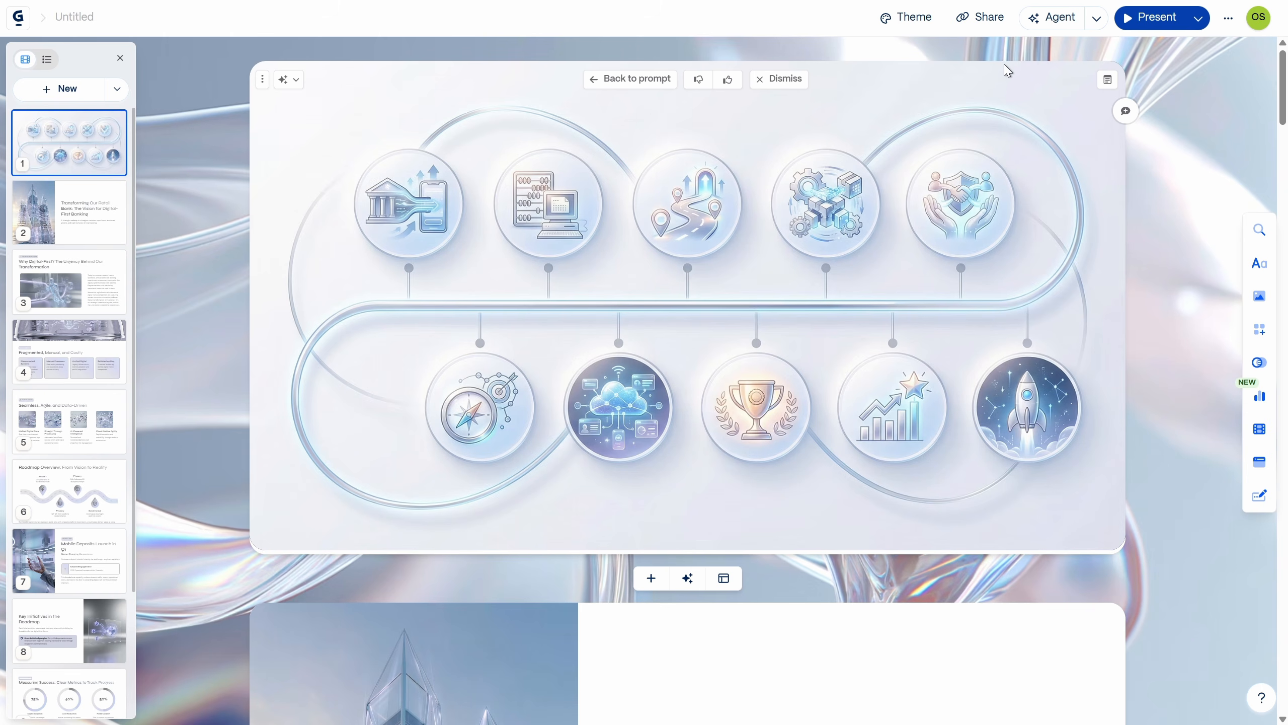
Step: Ask the Agent about the timeline image with "please write a short title for each of the icons in the chat", and close the Agent
{"action": "left_click", "coordinate": [1057, 18]}
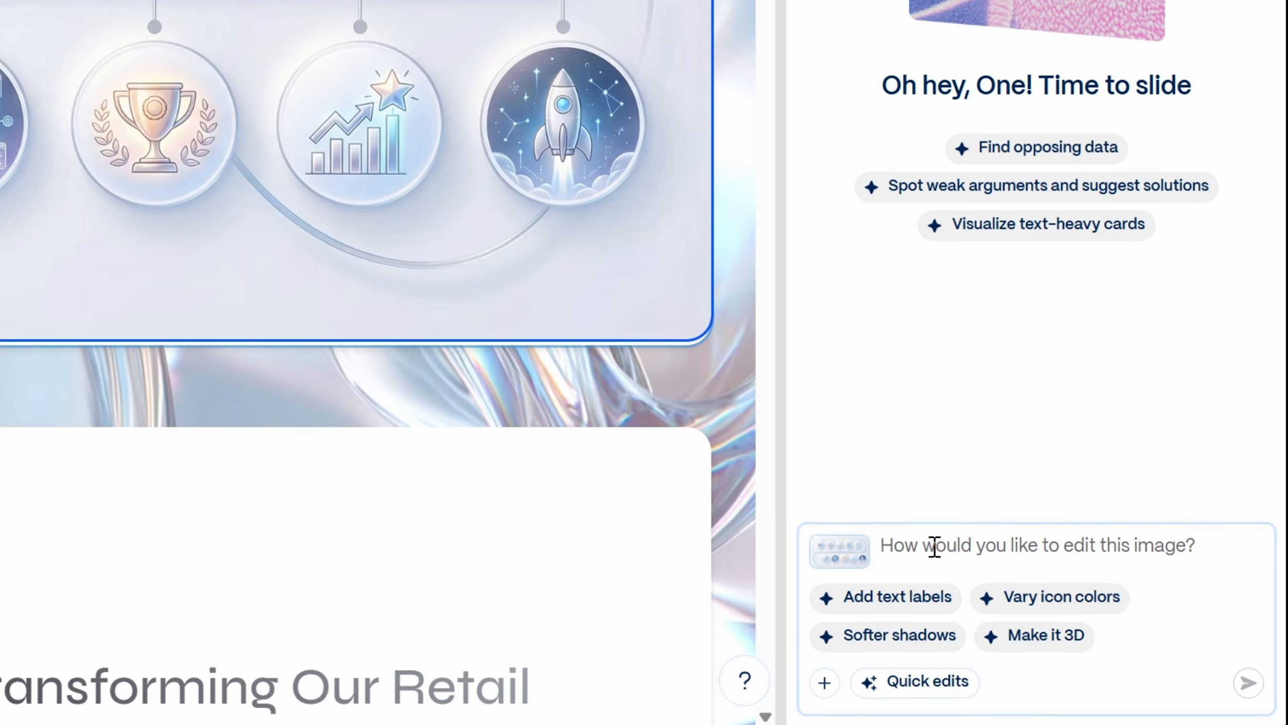
{"action": "left_click", "coordinate": [935, 546]}
{"action": "type", "text": "please write"}
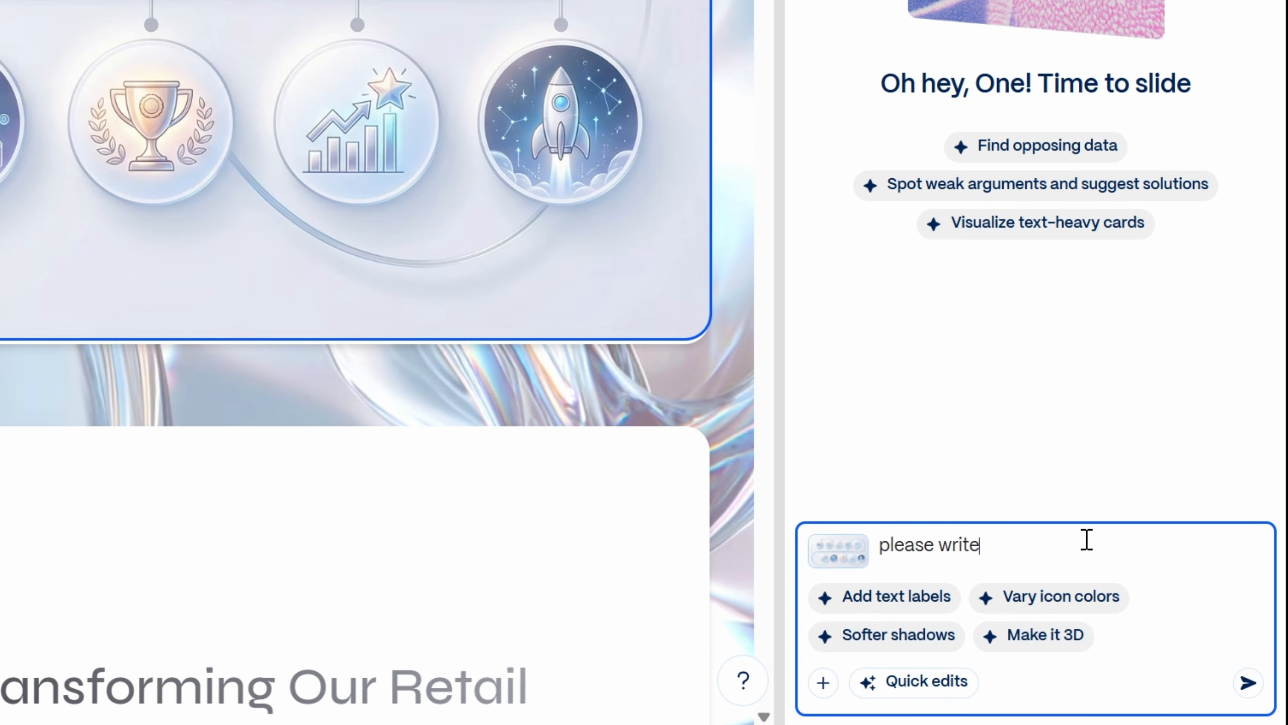
{"action": "type", "text": " a short title for each of the icons in the ch"}
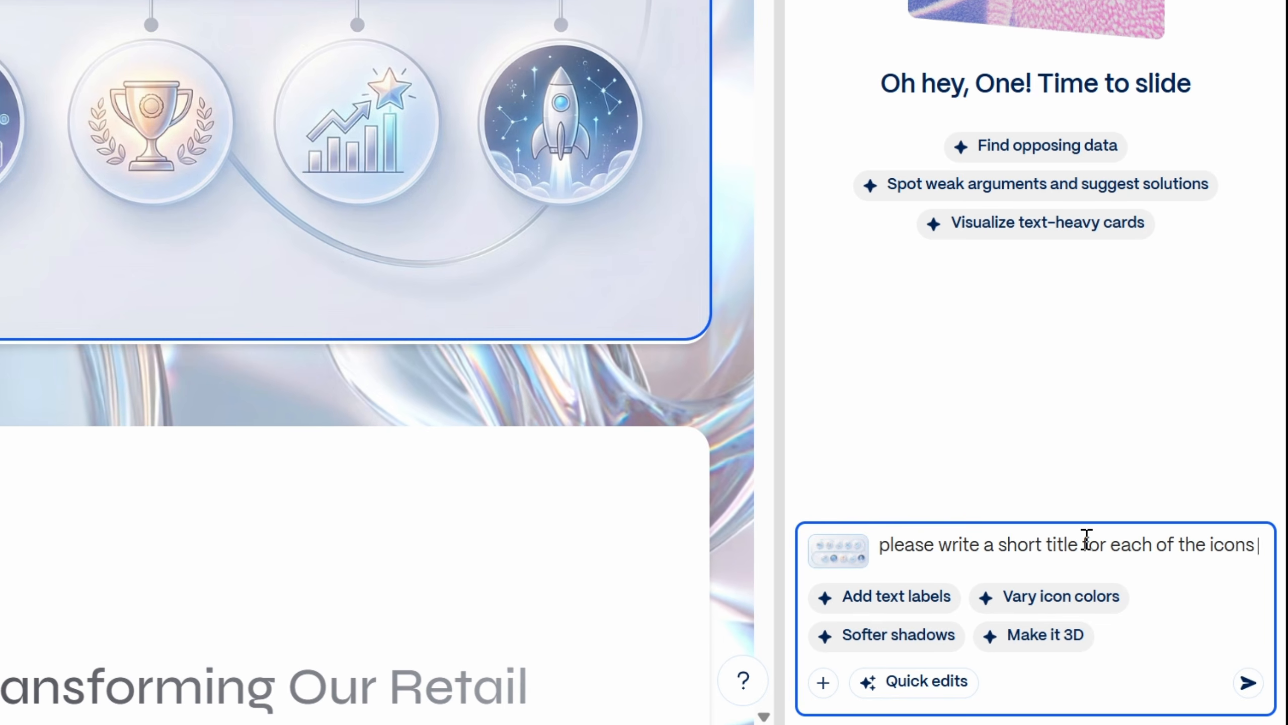
{"action": "type", "text": "at"}
{"action": "key", "text": "Return"}
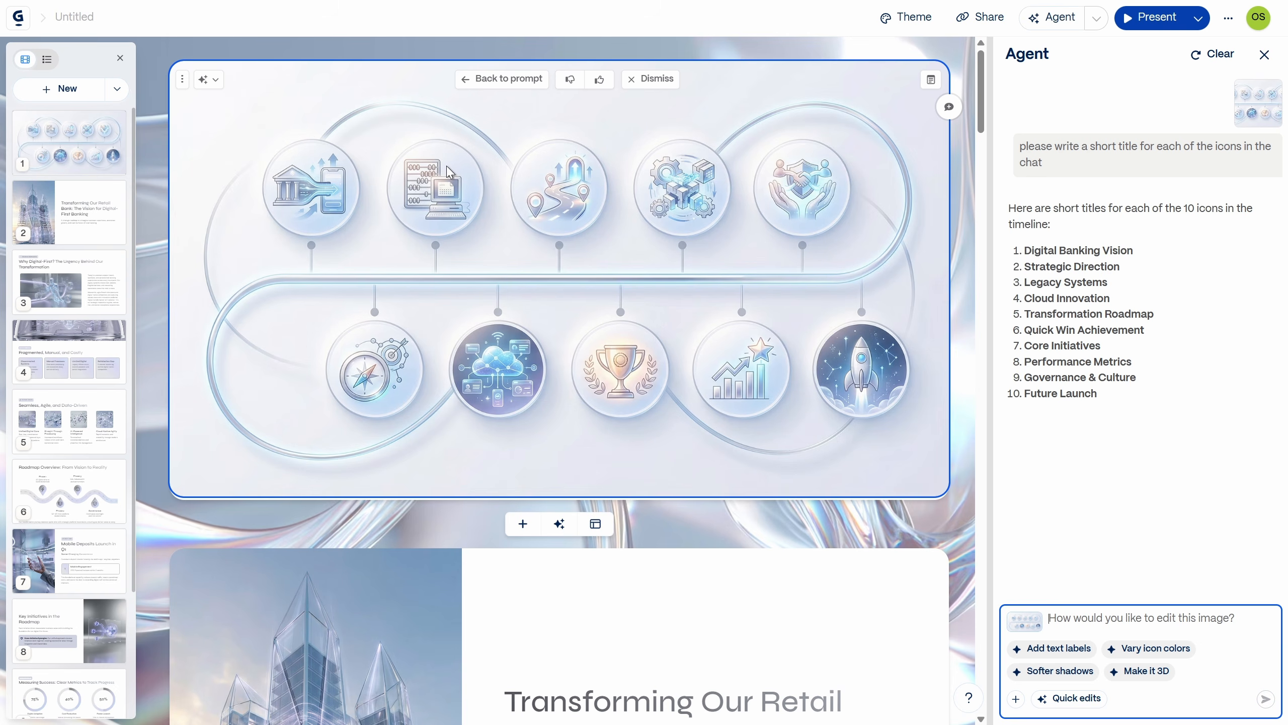
{"action": "left_click", "coordinate": [1266, 55]}
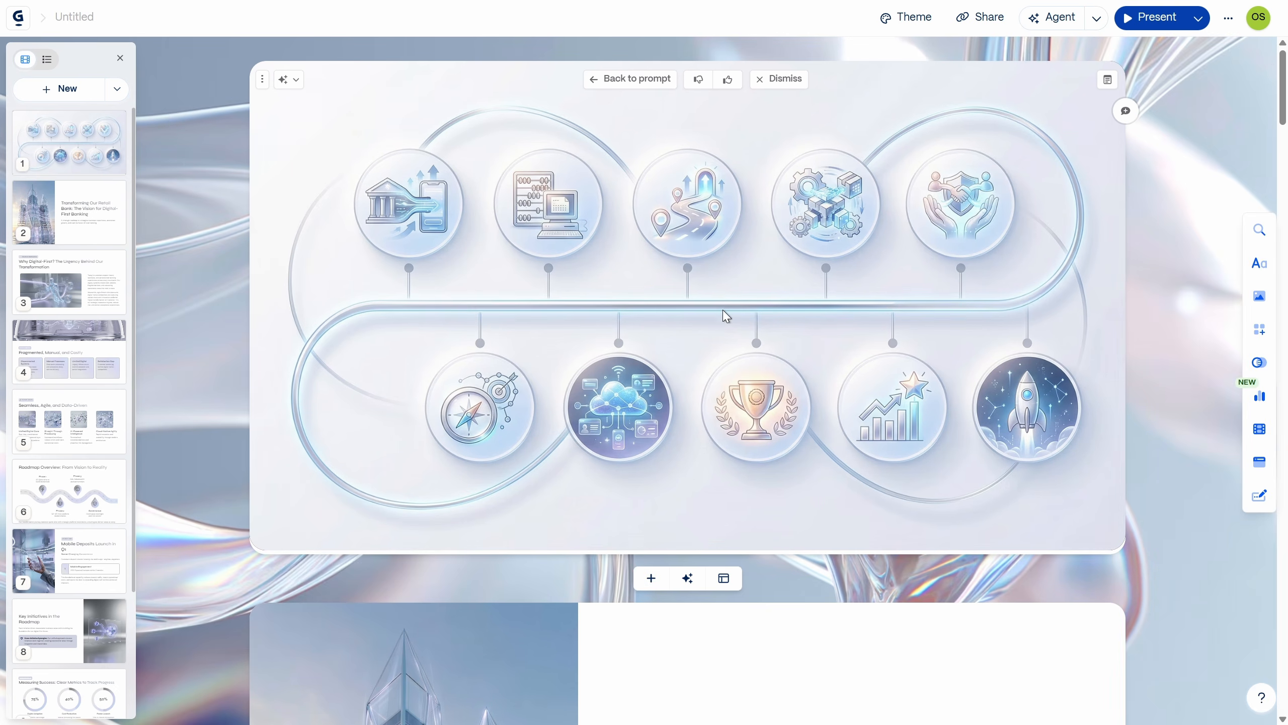
Step: Export all cards to PowerPoint and open the exported Untitled.pptx in PowerPoint with editing enabled
{"action": "left_click", "coordinate": [984, 18]}
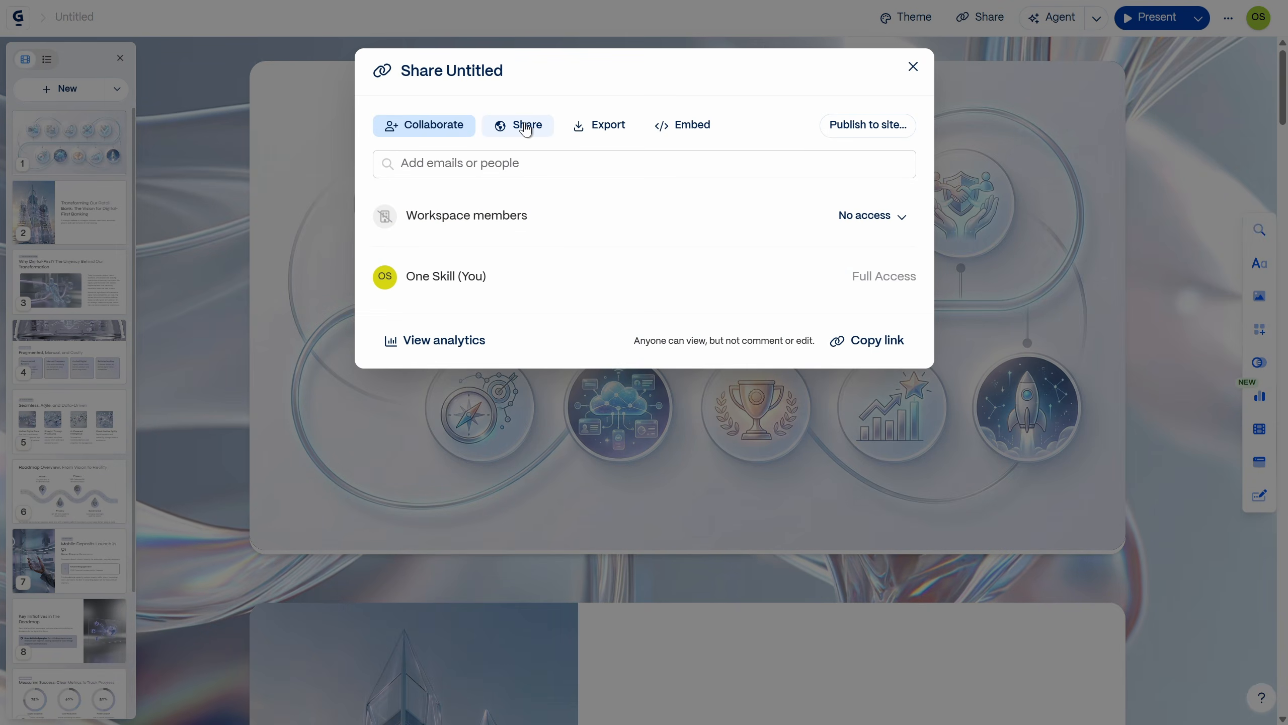
{"action": "left_click", "coordinate": [605, 126]}
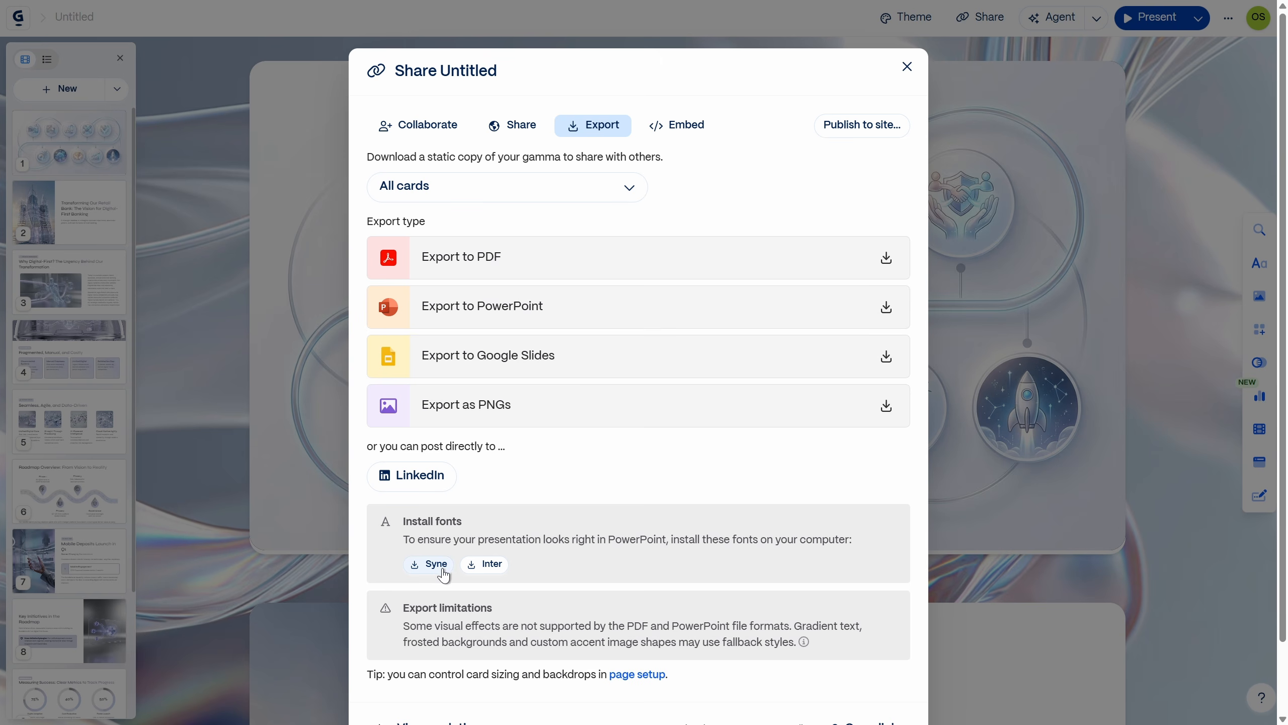
{"action": "left_click", "coordinate": [635, 314]}
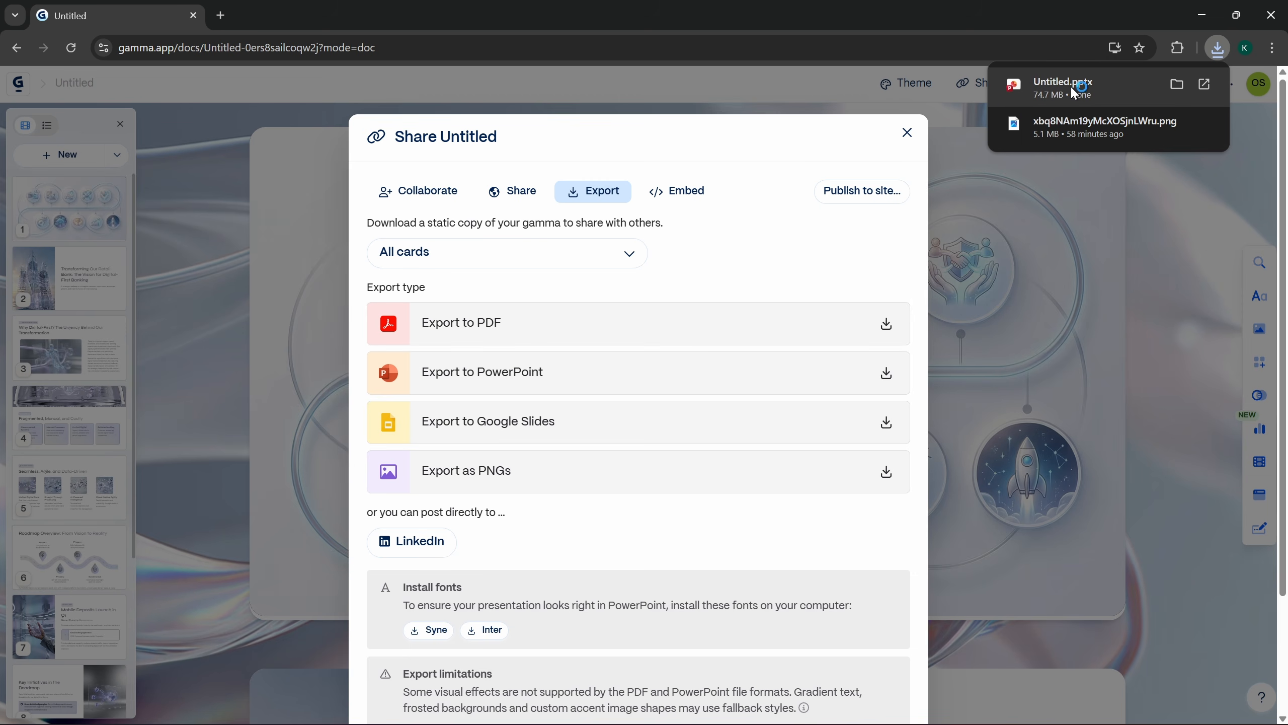
{"action": "left_click", "coordinate": [1070, 84]}
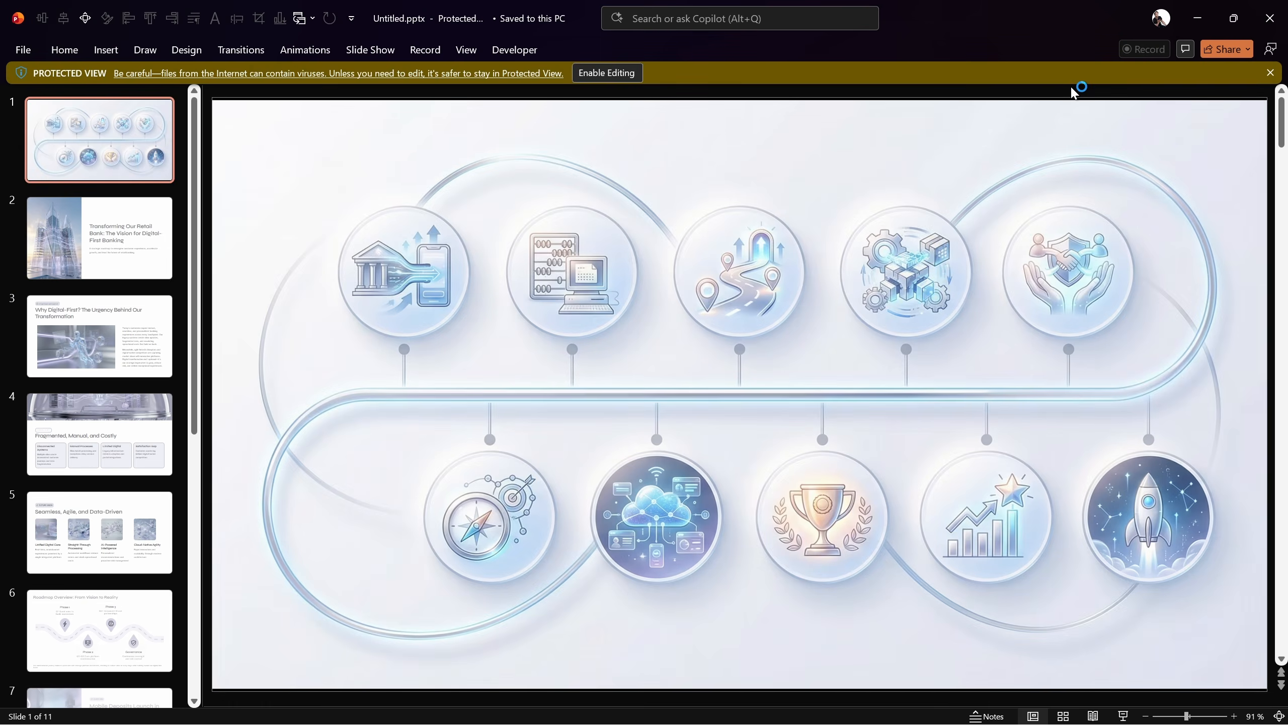
{"action": "left_click", "coordinate": [599, 74]}
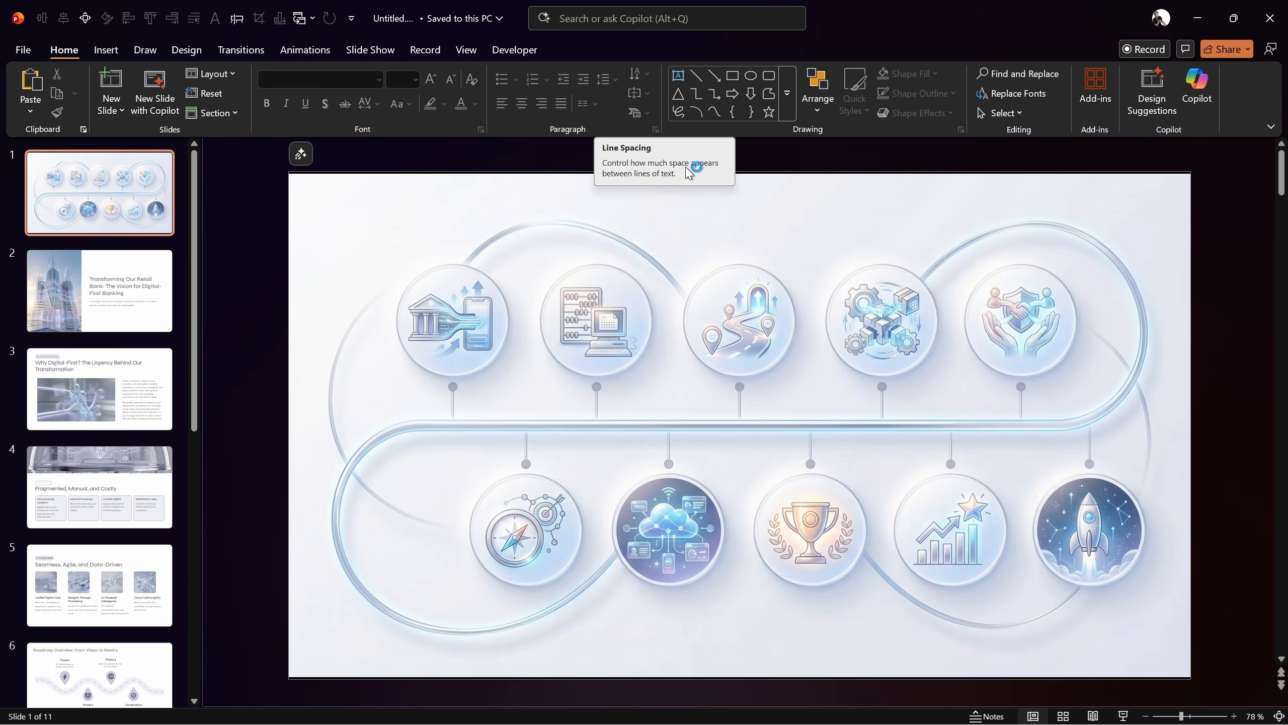
Step: Examine the exported slides in order, from the icon timeline slide to the Governance & Culture slide
{"action": "left_click", "coordinate": [606, 327]}
{"action": "left_click", "coordinate": [129, 302]}
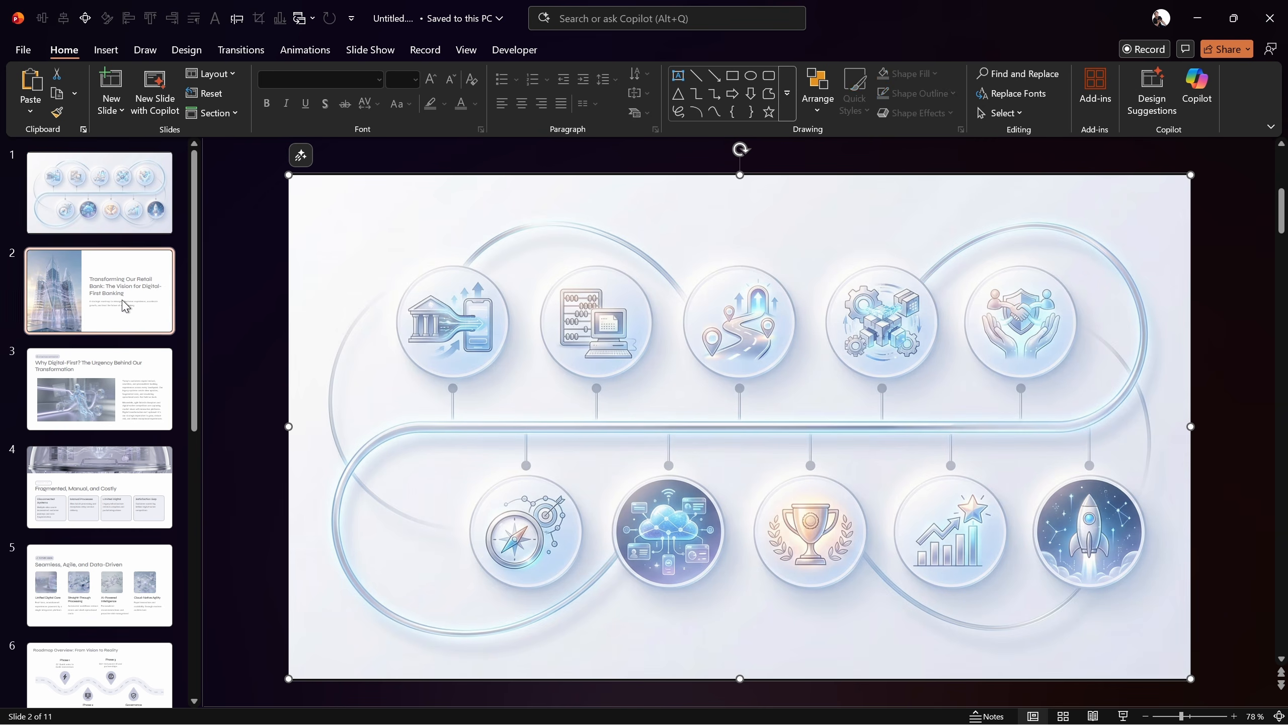
{"action": "left_click", "coordinate": [127, 399]}
{"action": "key", "text": "Down"}
{"action": "key", "text": "Down"}
{"action": "key", "text": "Down"}
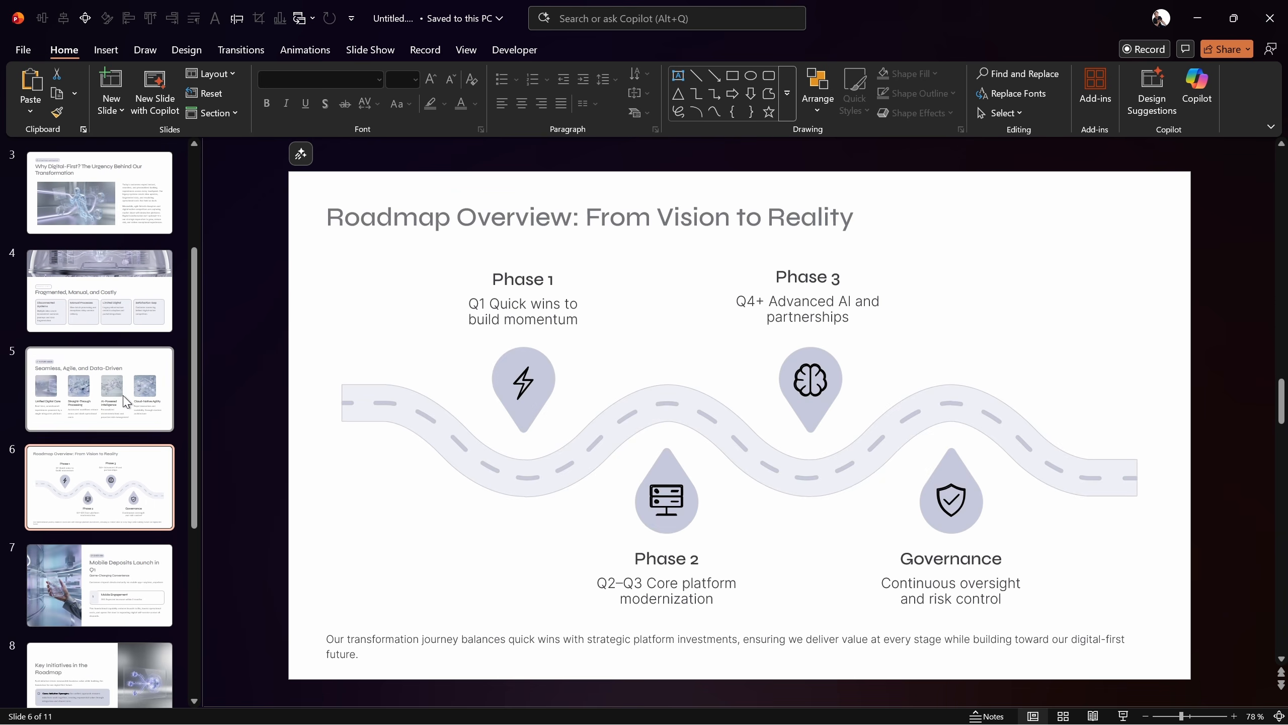
{"action": "key", "text": "Down"}
{"action": "key", "text": "Down"}
{"action": "key", "text": "Down"}
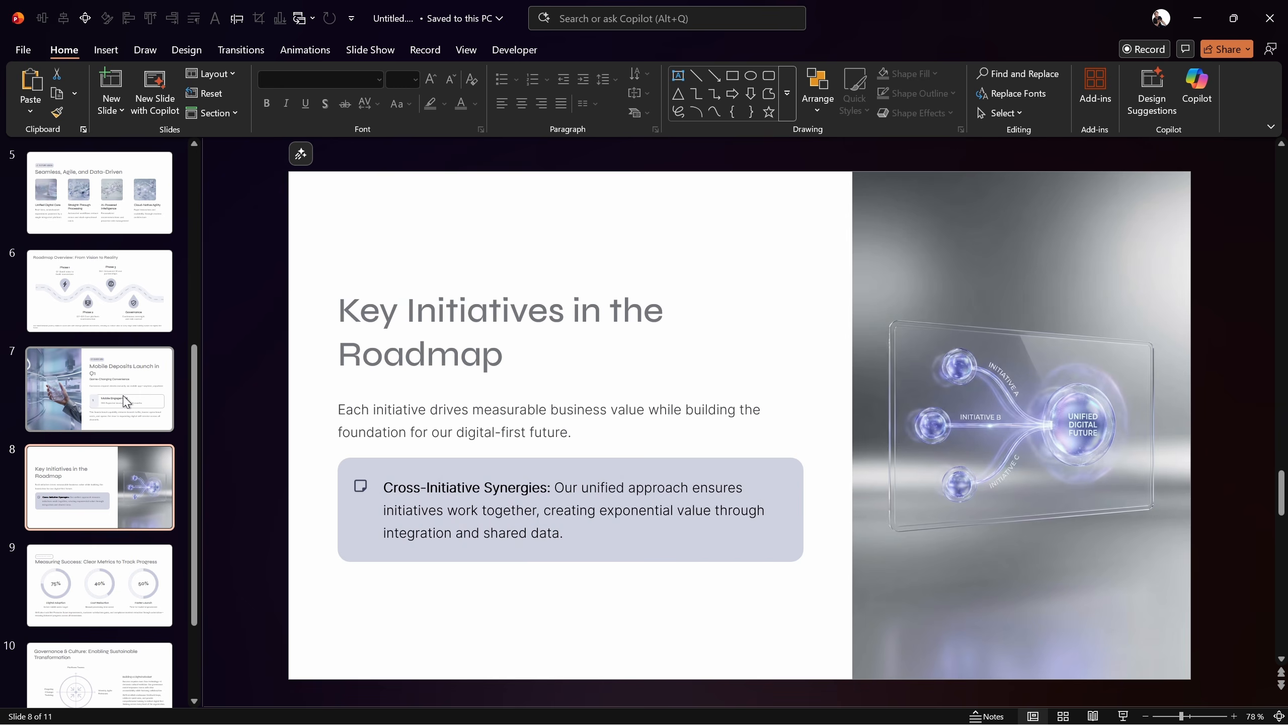
{"action": "key", "text": "Down"}
{"action": "key", "text": "Down"}
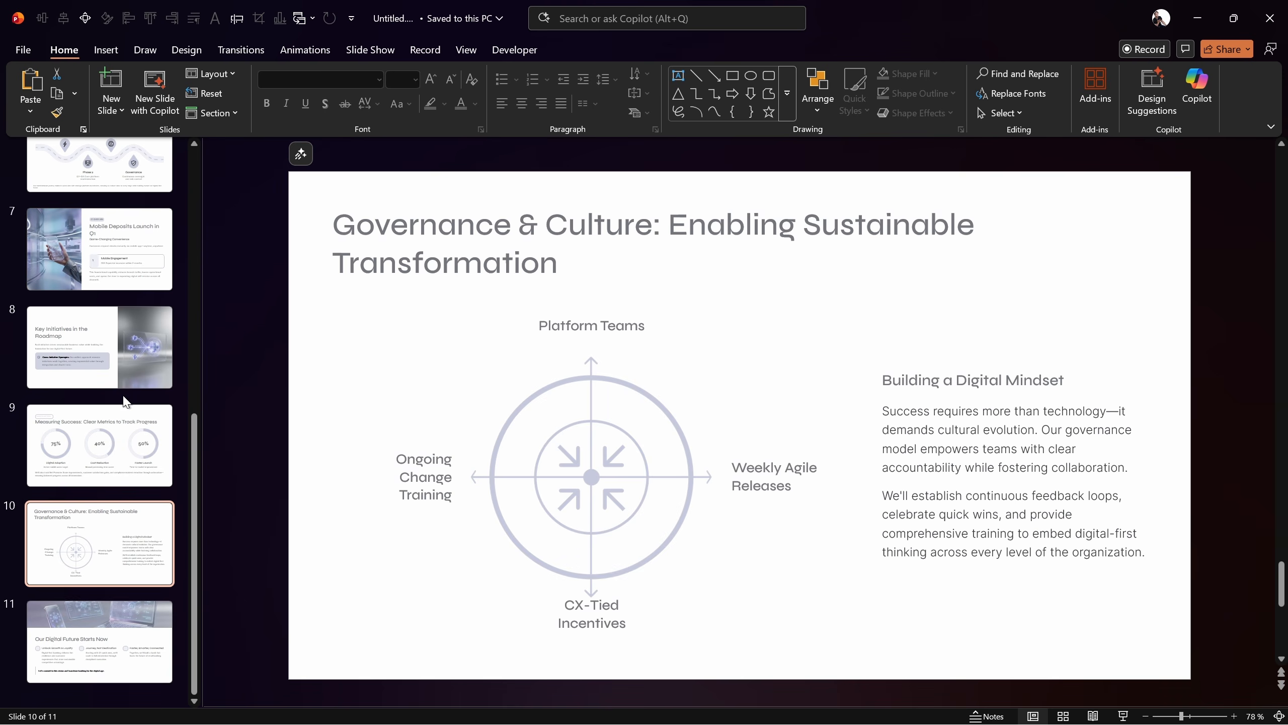